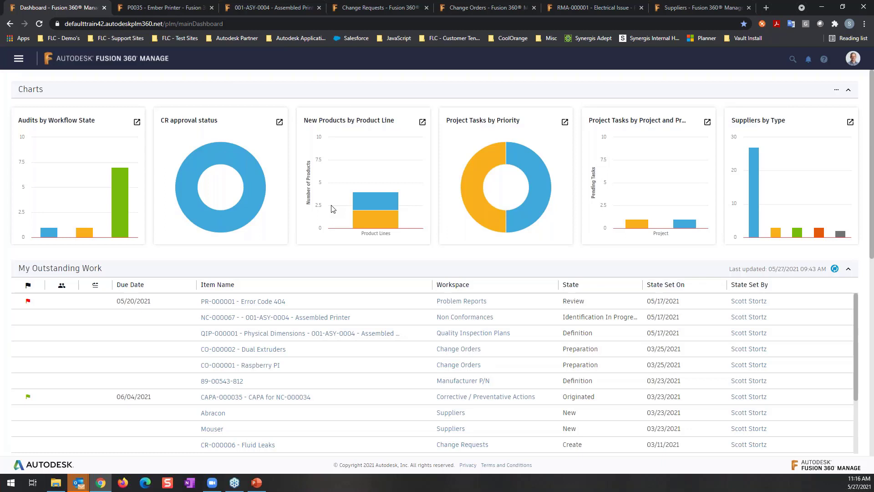
- Switch to the Ember Printer project, close its record and show the project list in the All Projects view
mouse_move(261, 165)
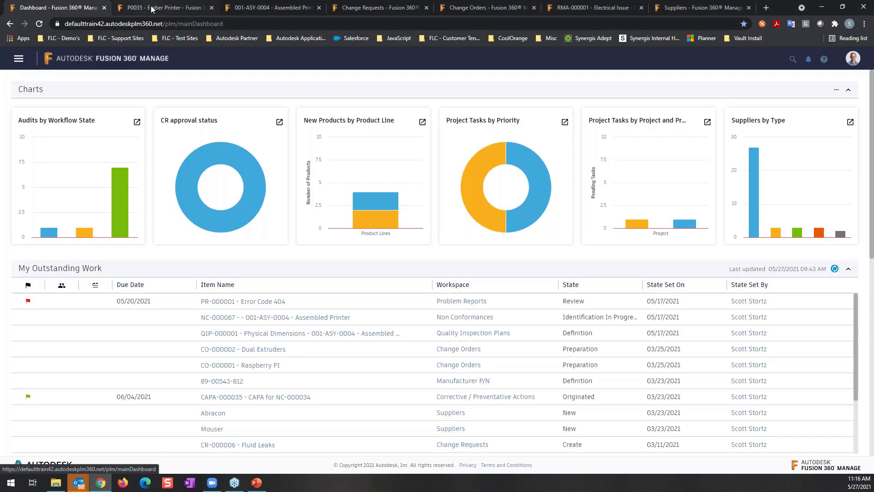
click(136, 10)
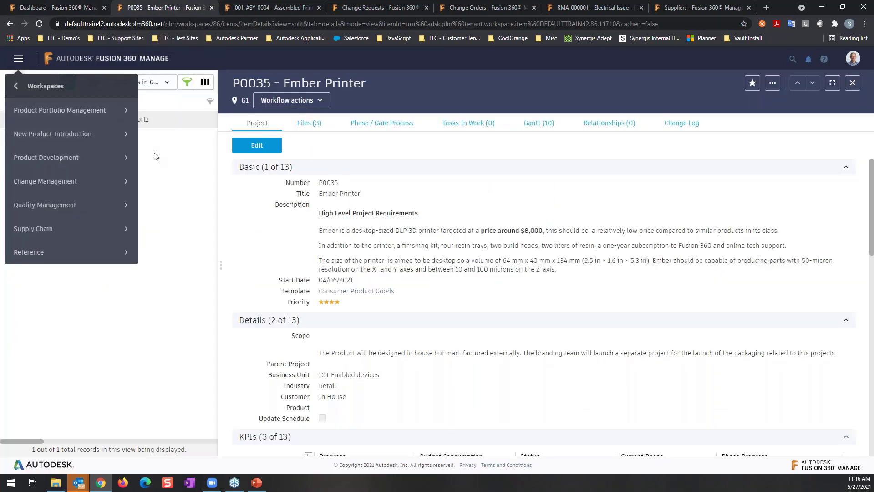
click(852, 83)
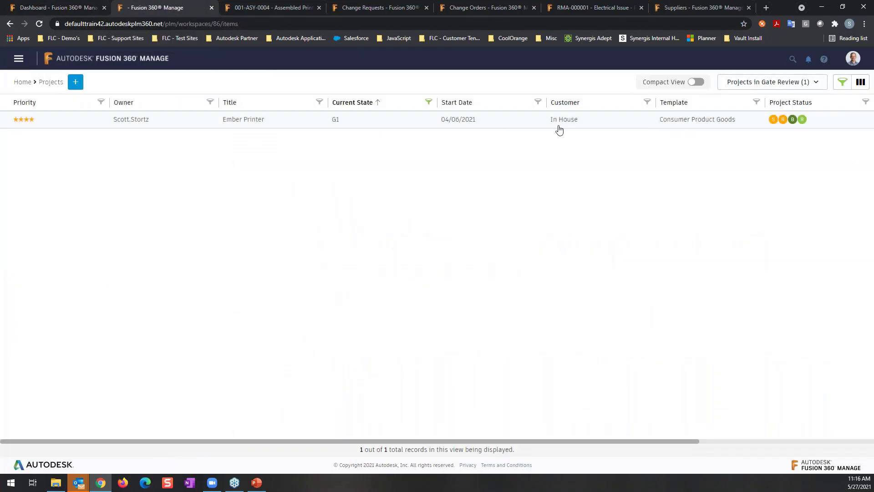
click(769, 86)
click(728, 118)
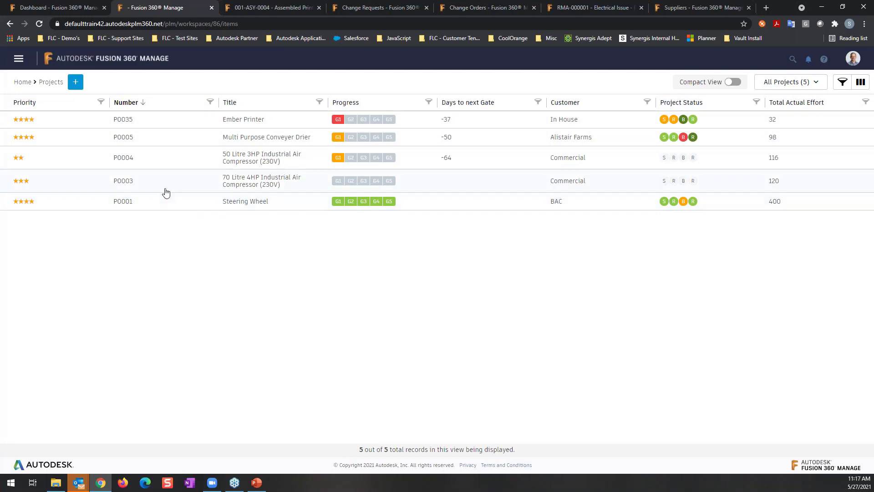
- Switch the project list to the Projects in Gate Review view and open the Ember Printer project at full width
click(808, 82)
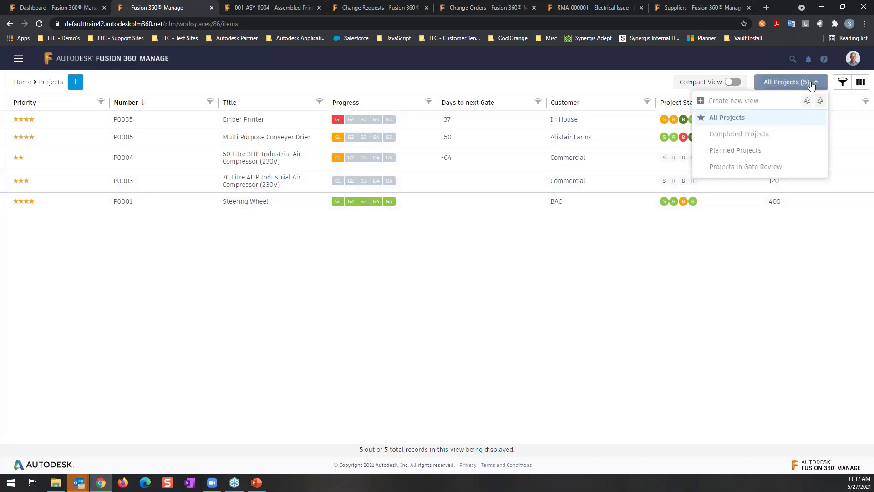
click(742, 169)
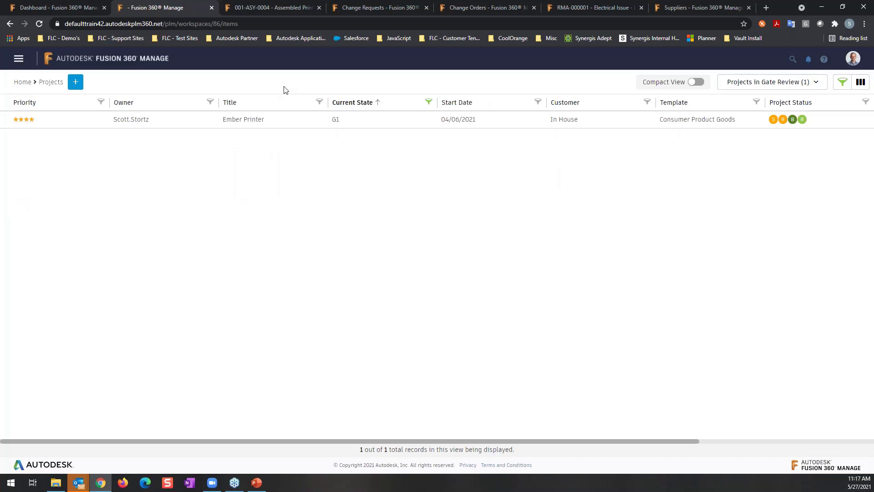
click(259, 124)
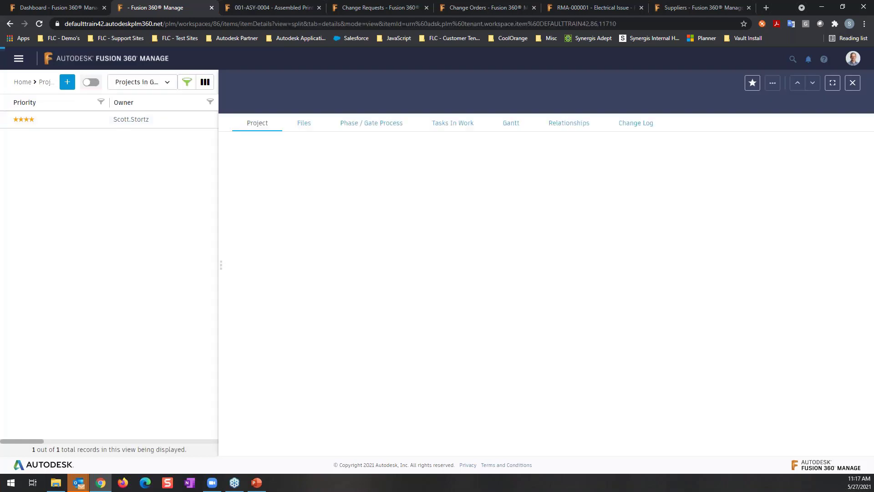
click(833, 89)
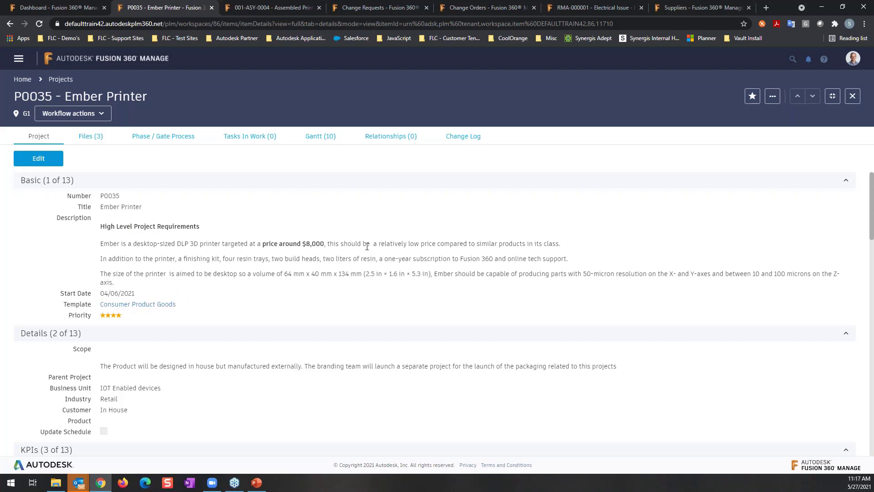
- Examine the Ember Printer project's details, from KPIs and phases to budget and status report, and view its phase and gate workflow
scroll(373, 271, down, 4)
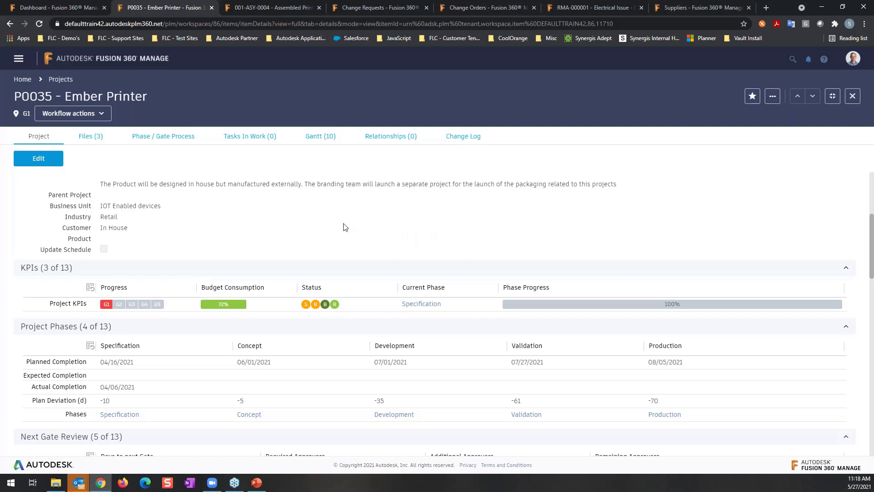
scroll(350, 241, down, 3)
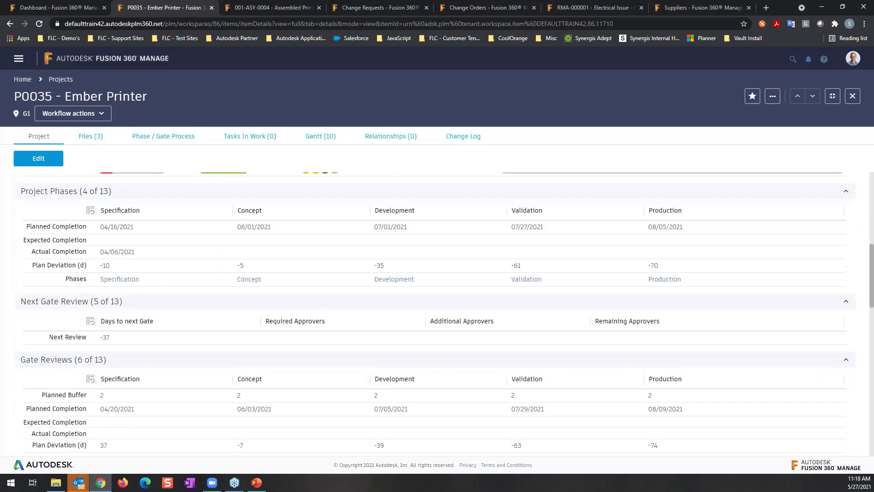
scroll(351, 258, down, 1)
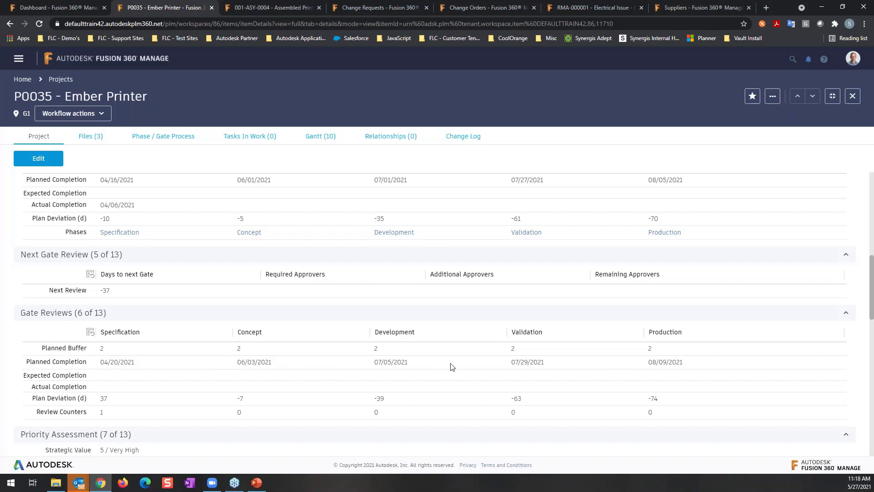
scroll(310, 345, down, 2)
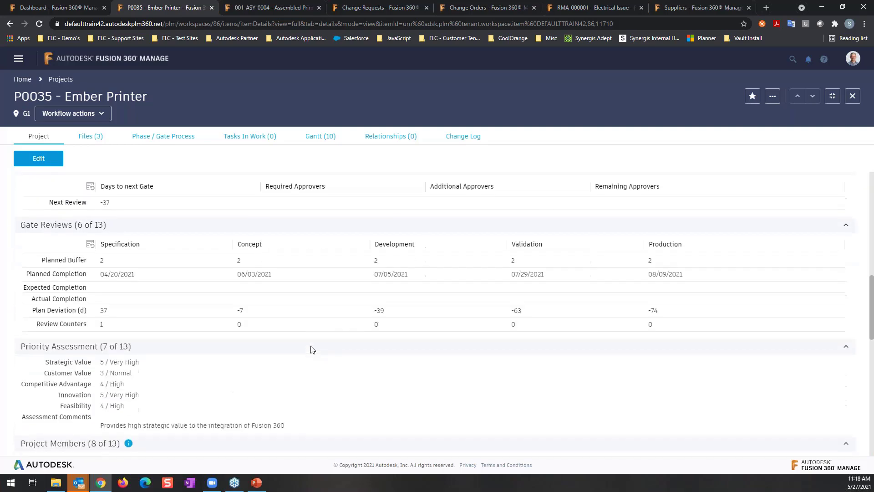
scroll(310, 349, down, 3)
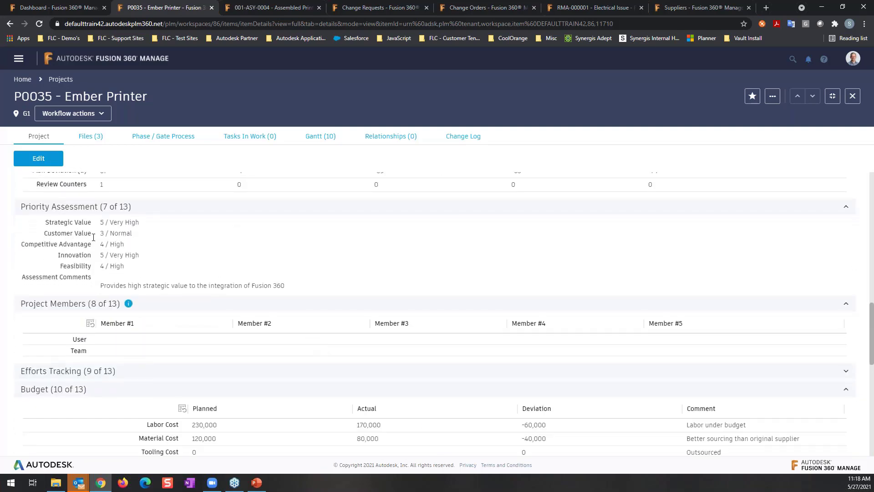
scroll(275, 277, down, 2)
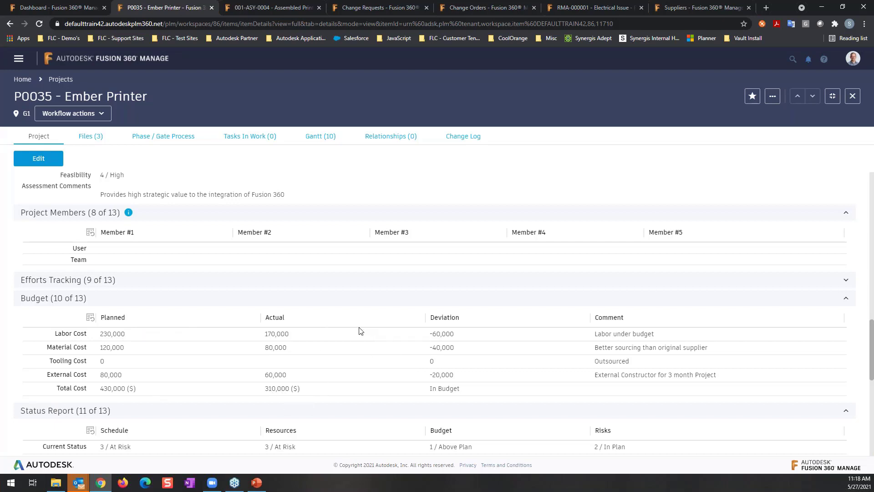
scroll(367, 348, down, 2)
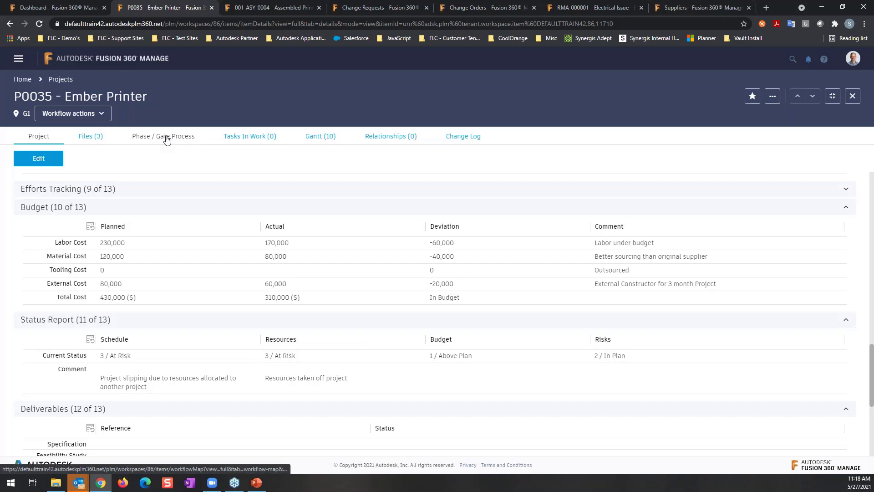
click(182, 140)
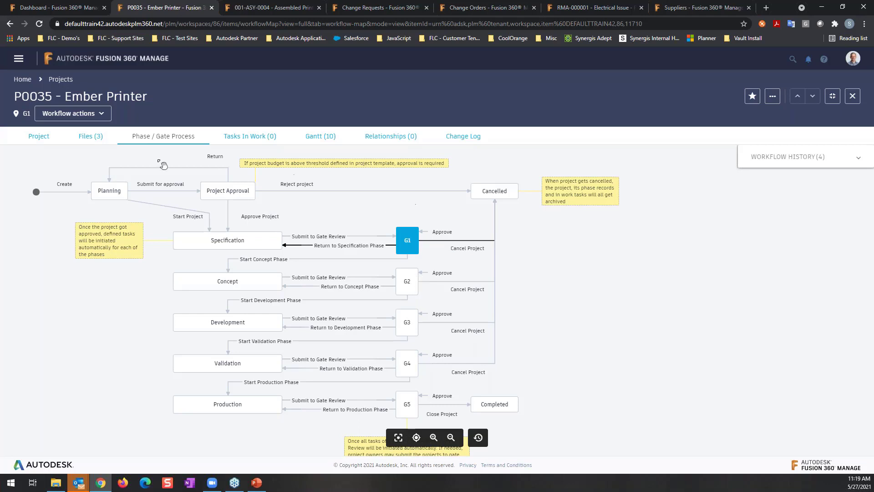
- View Ember-Specs.pdf from the Engineering folder of the project's files, read through it and return to the file list
click(88, 136)
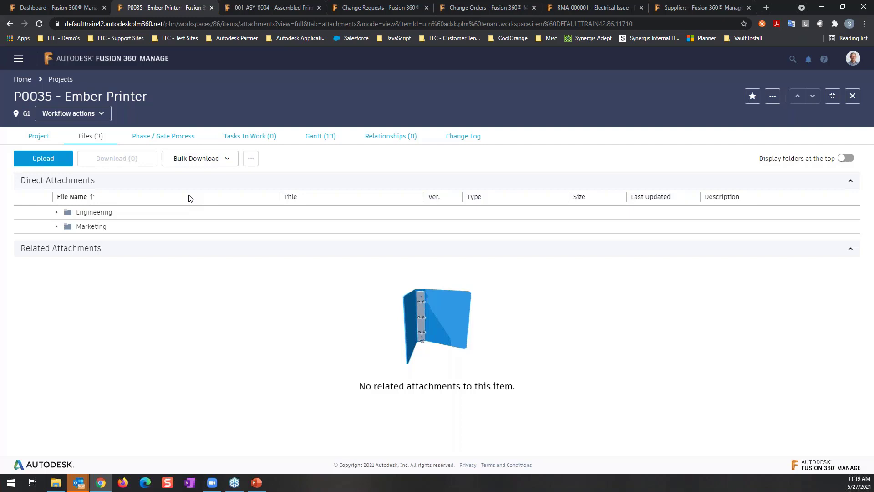
click(54, 214)
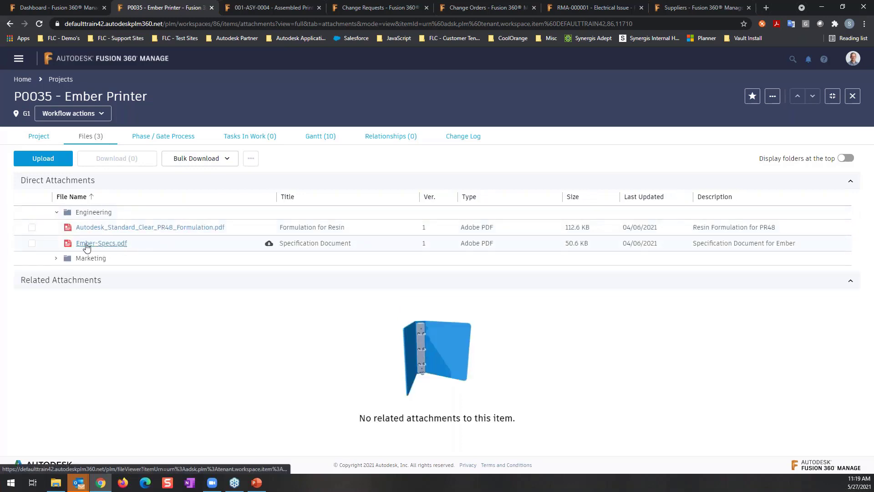
click(106, 246)
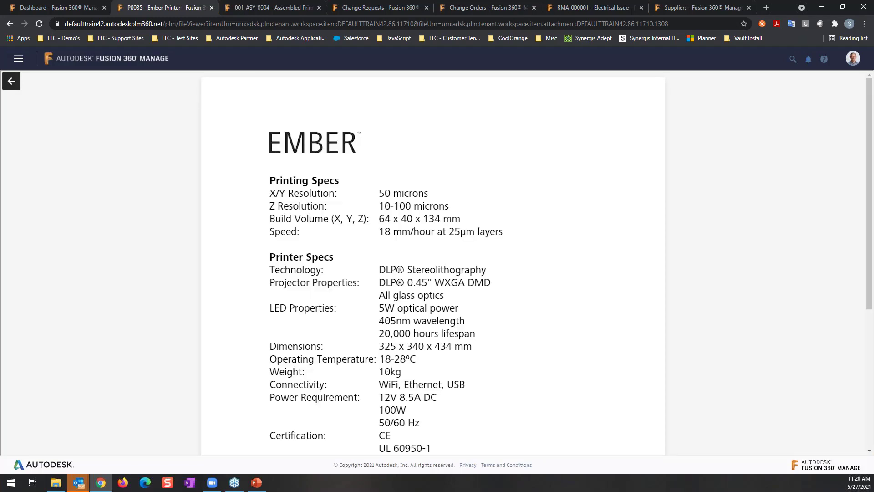
scroll(508, 277, down, 5)
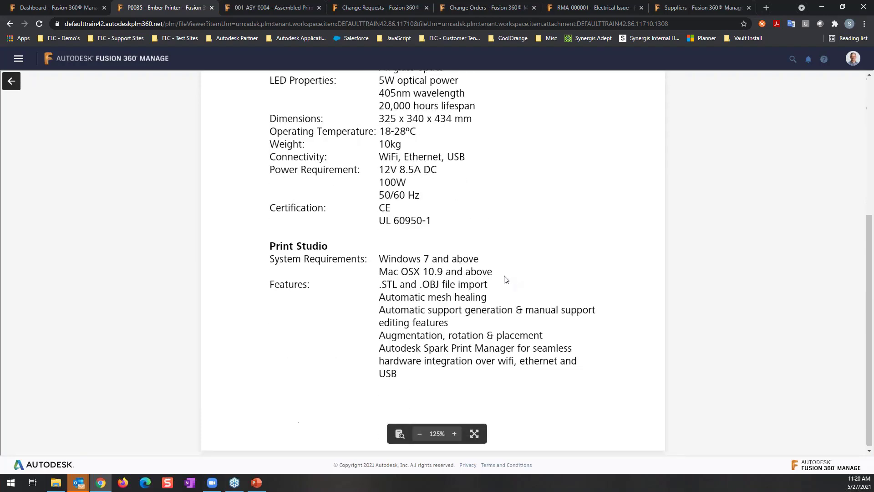
click(11, 81)
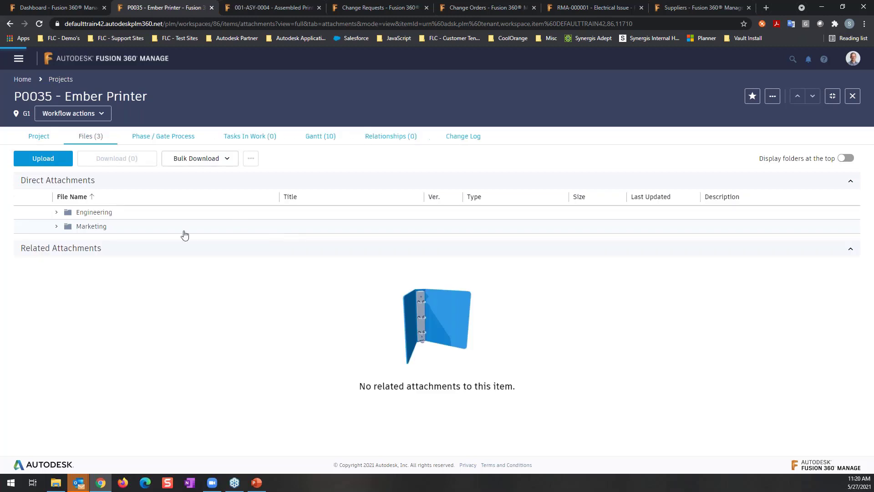
- View Marketing Brochure Autodesk Ember.pdf from the Marketing folder, return to the file list and expand the Engineering and Marketing folders
click(66, 213)
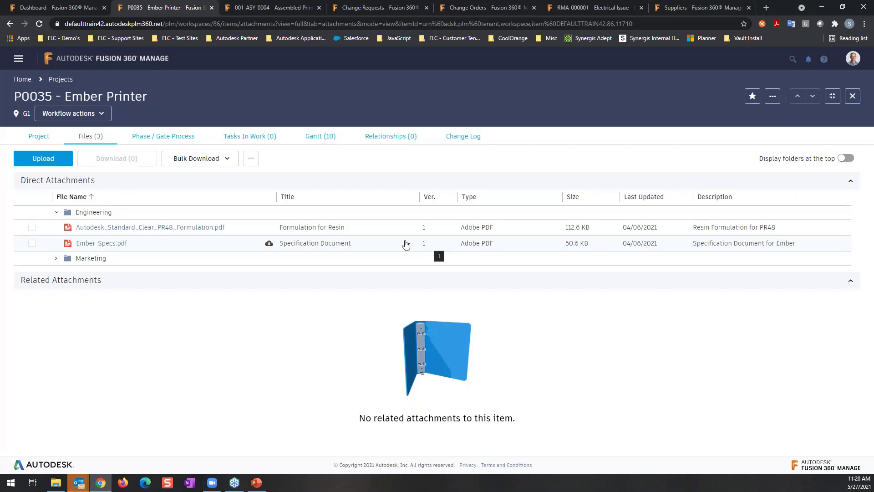
click(67, 257)
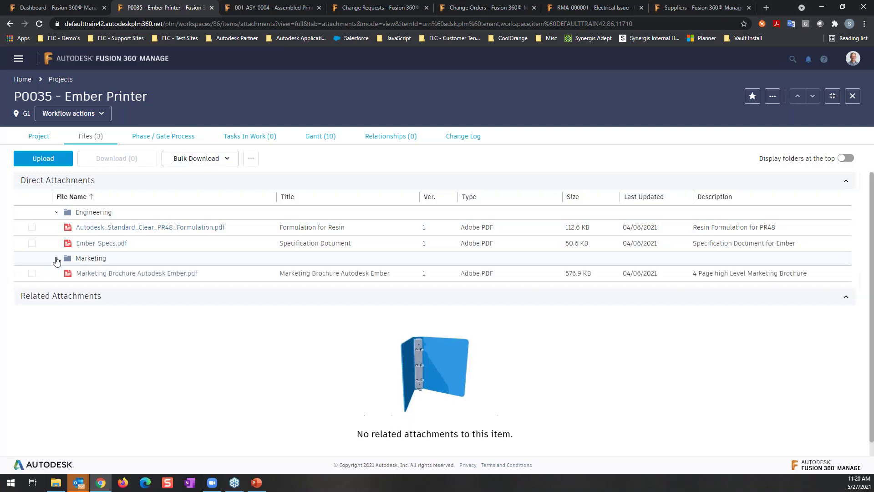
click(162, 273)
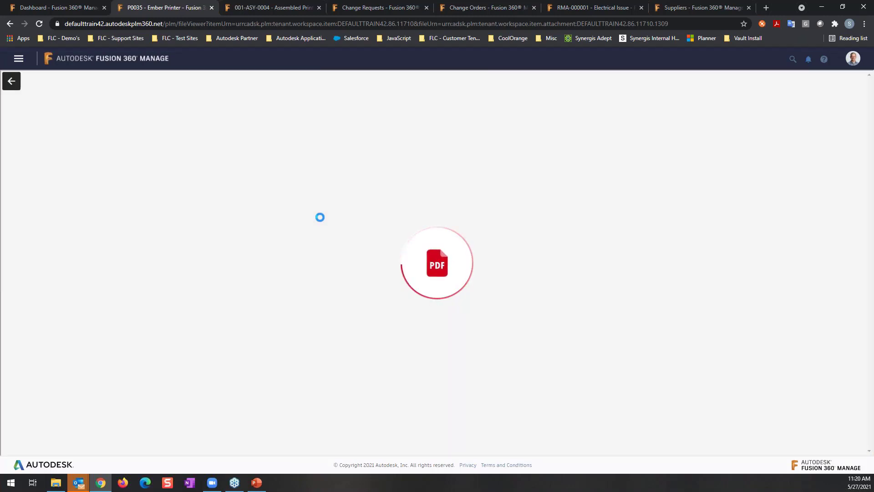
scroll(442, 264, down, 9)
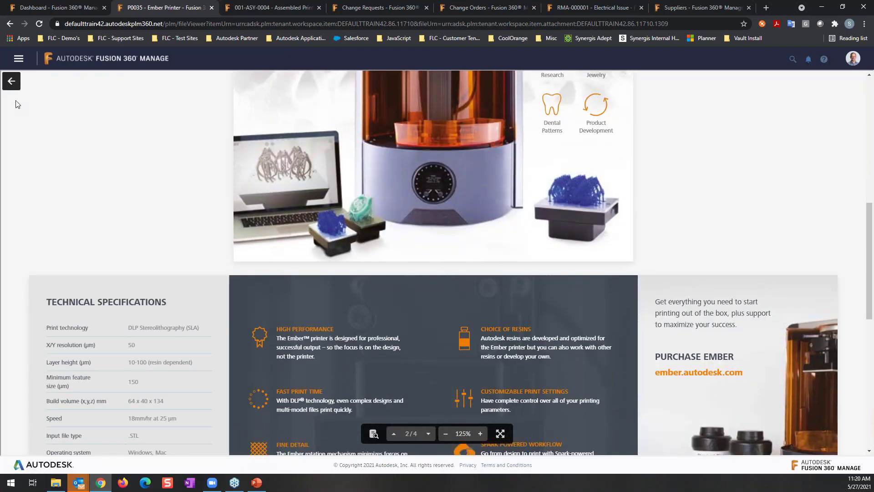
click(11, 81)
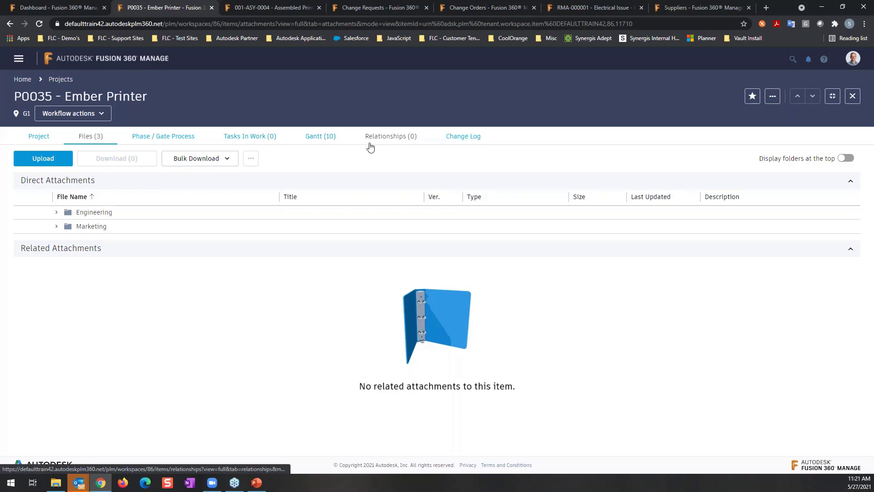
click(57, 212)
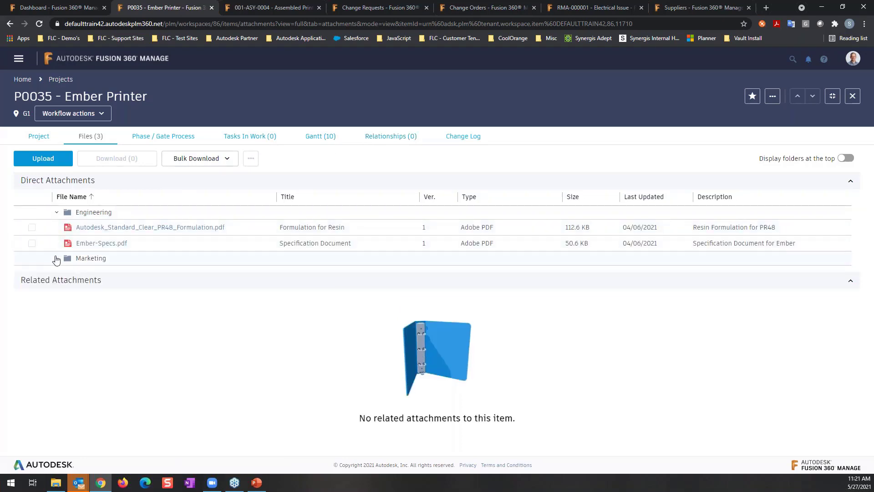
click(56, 258)
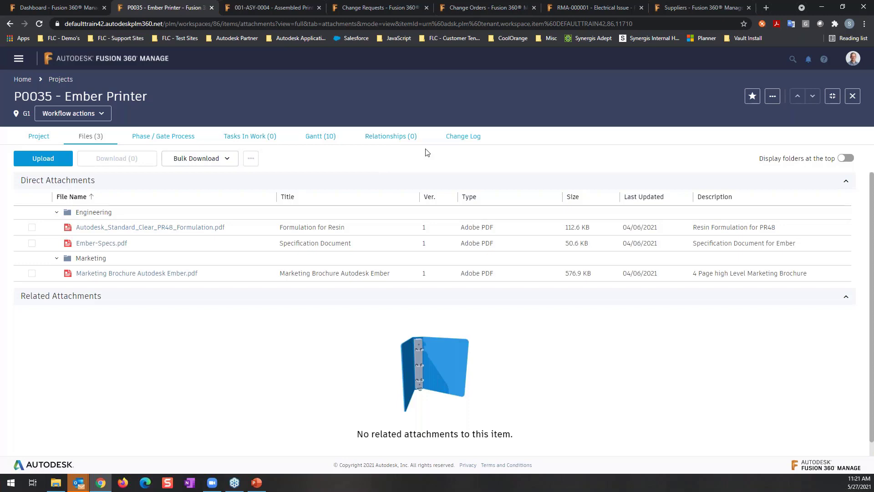
- Go from the Assembled Printer record to the Items and BOMs list and browse it in the All Items and BOM's view
click(264, 8)
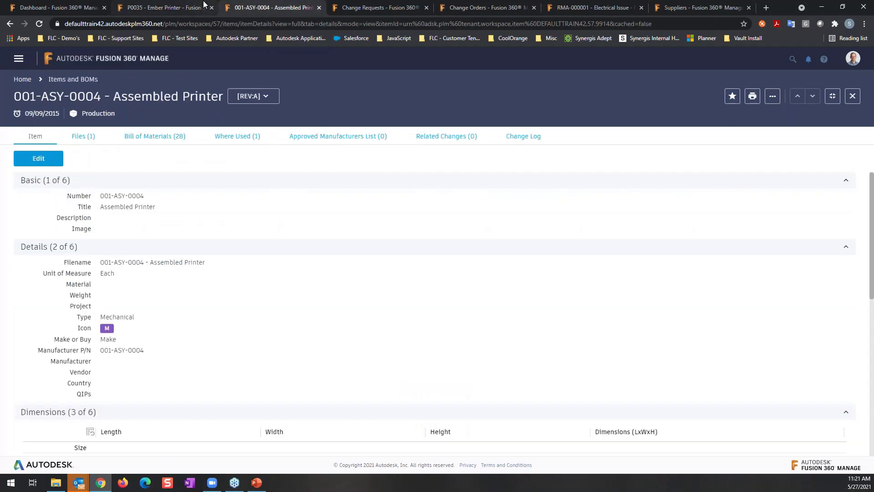
click(72, 79)
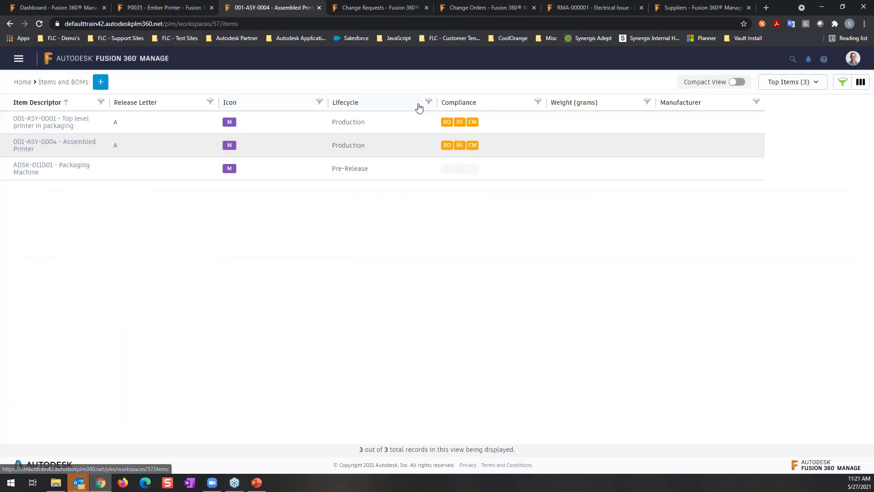
click(786, 84)
click(768, 119)
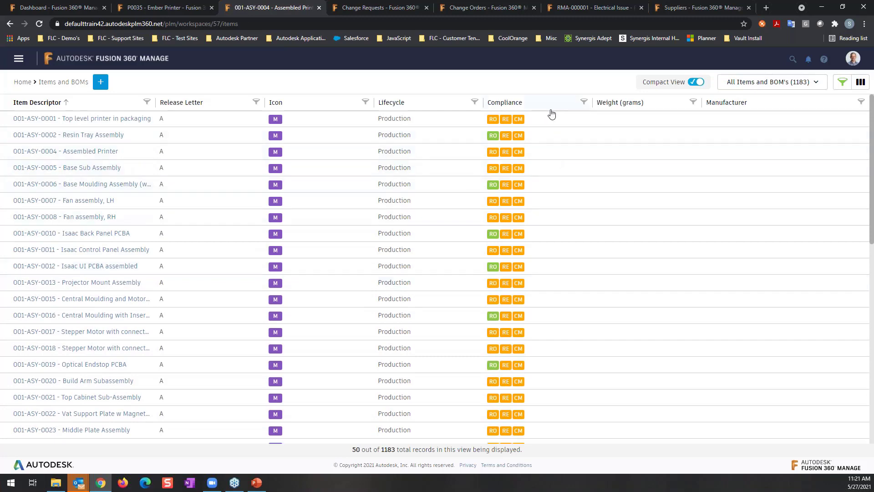
scroll(404, 295, down, 4)
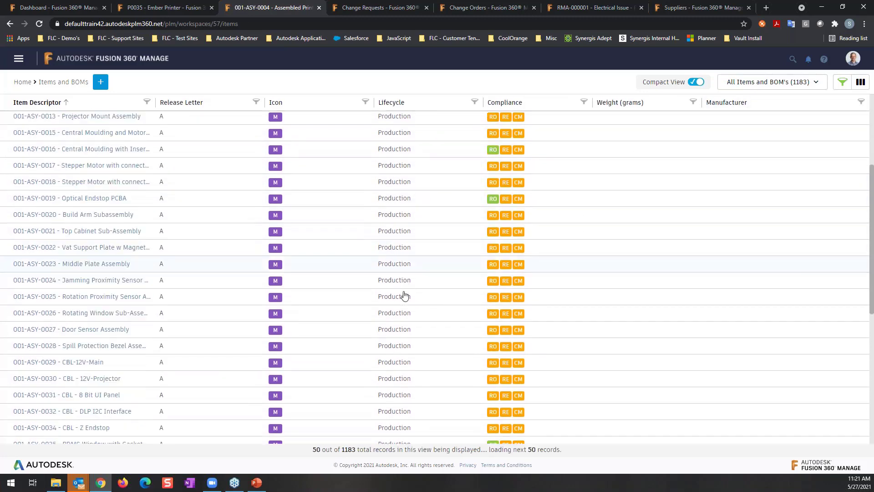
scroll(404, 294, down, 4)
- Switch the Items and BOMs list to the Top Items view and reload the page
click(766, 83)
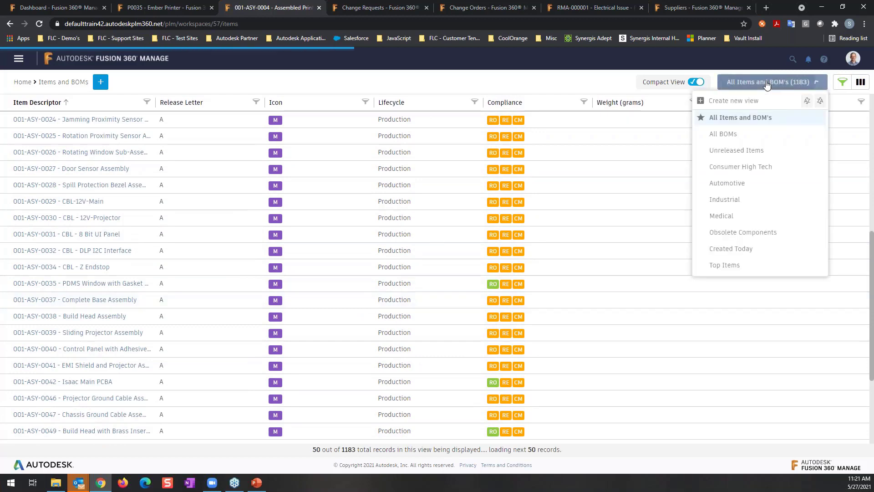
click(731, 266)
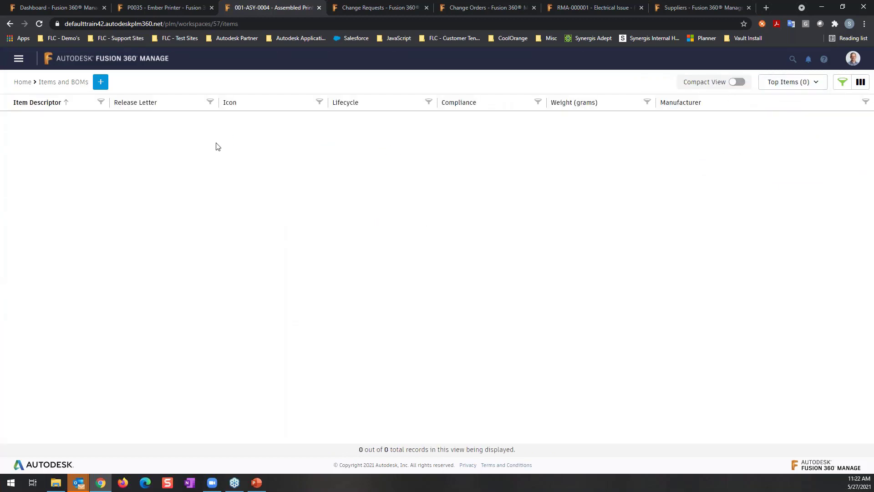
click(43, 22)
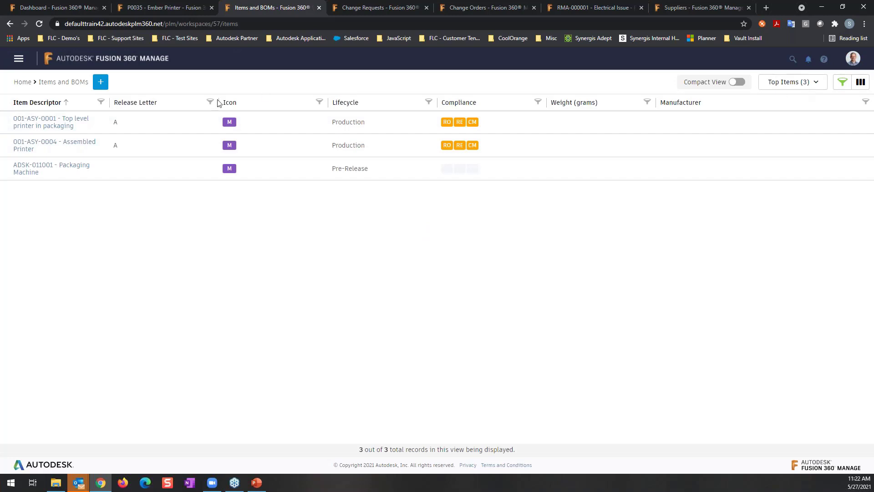
- Open the 001-ASY-0001 Top level printer in packaging record in full view and expand its Details, Compliance and Dimensions sections
click(75, 122)
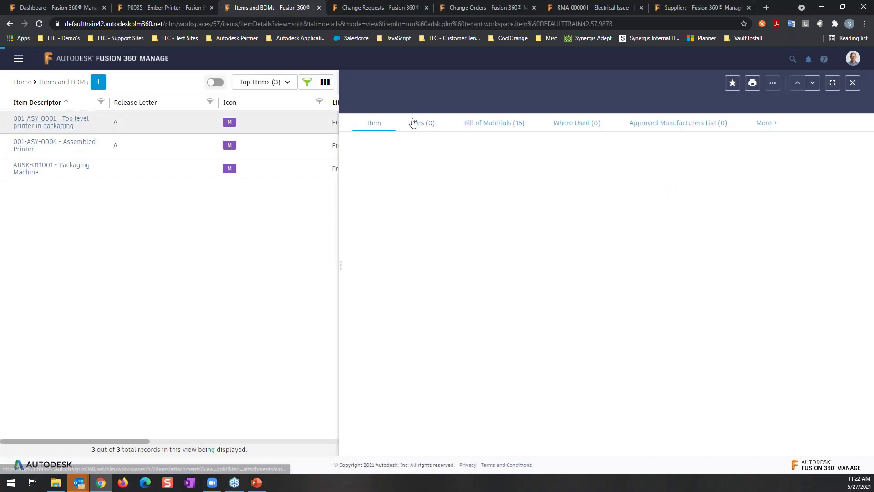
click(833, 83)
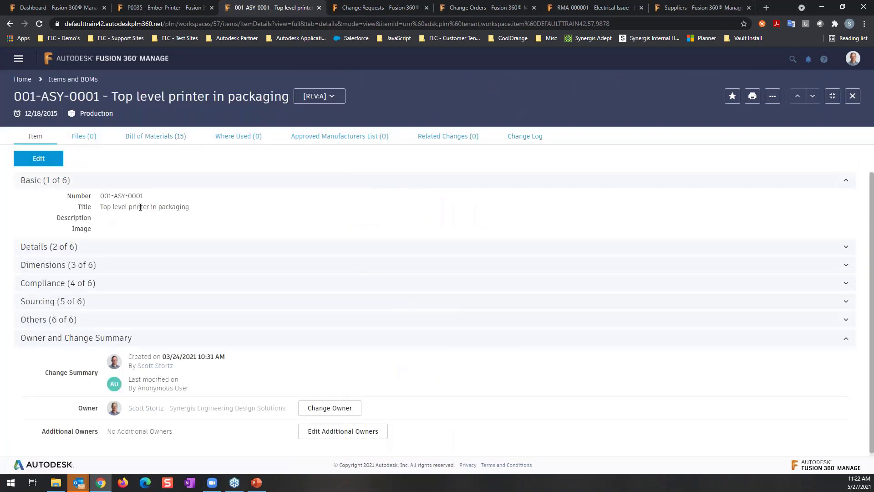
click(108, 249)
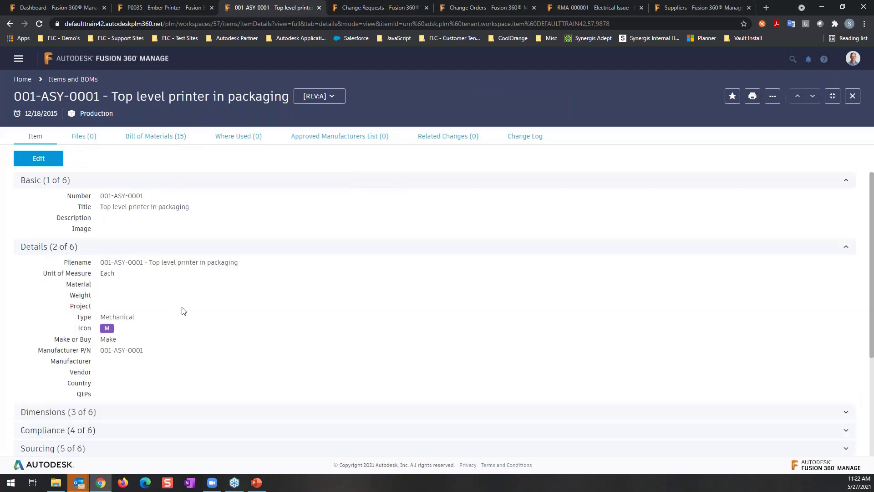
scroll(298, 304, down, 2)
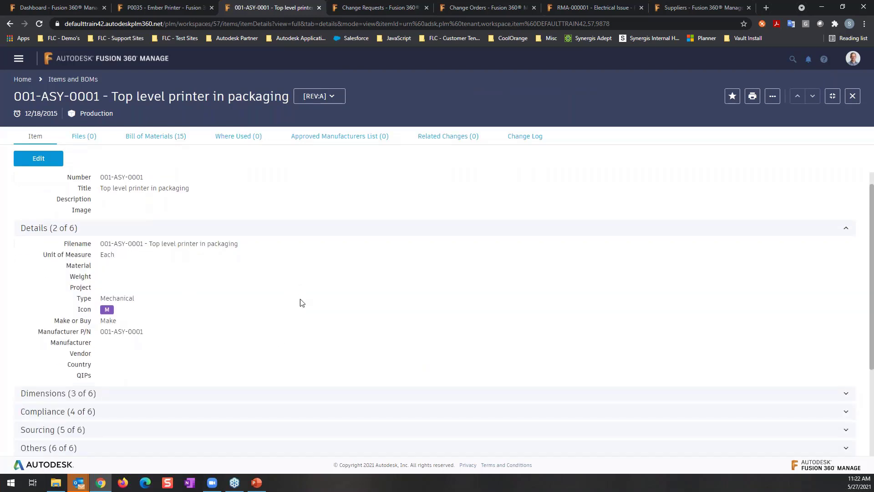
click(174, 339)
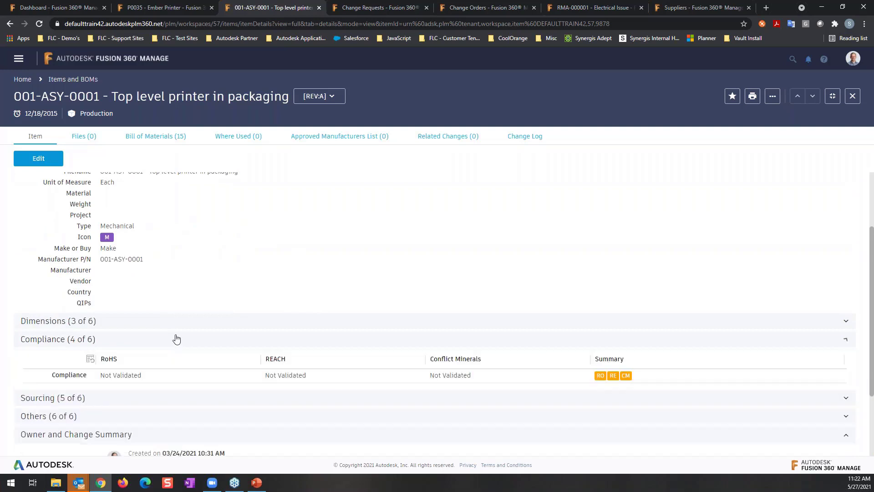
click(153, 319)
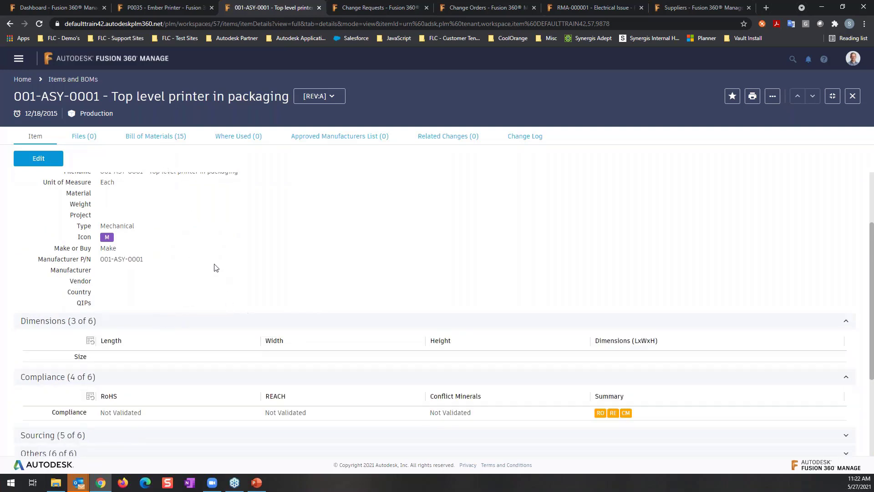
scroll(232, 287, up, 2)
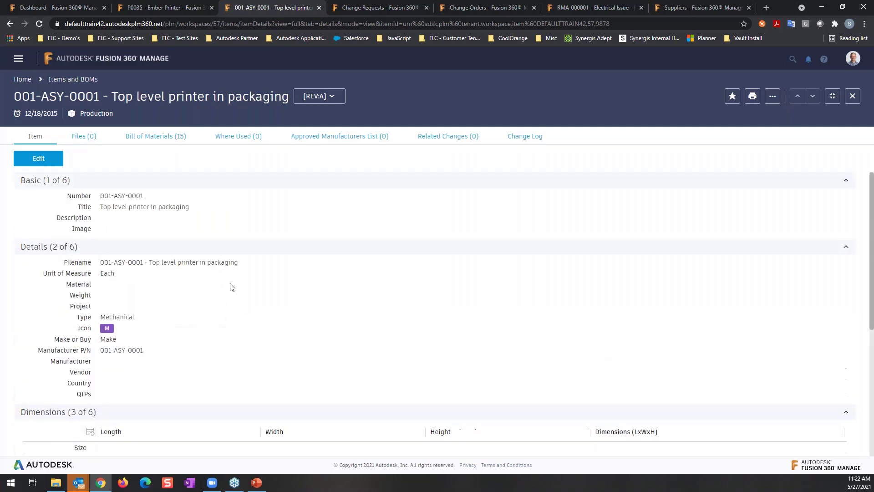
- Show the item's bill of materials, expand the Assembled Printer row and switch to the Technical Details view
click(152, 137)
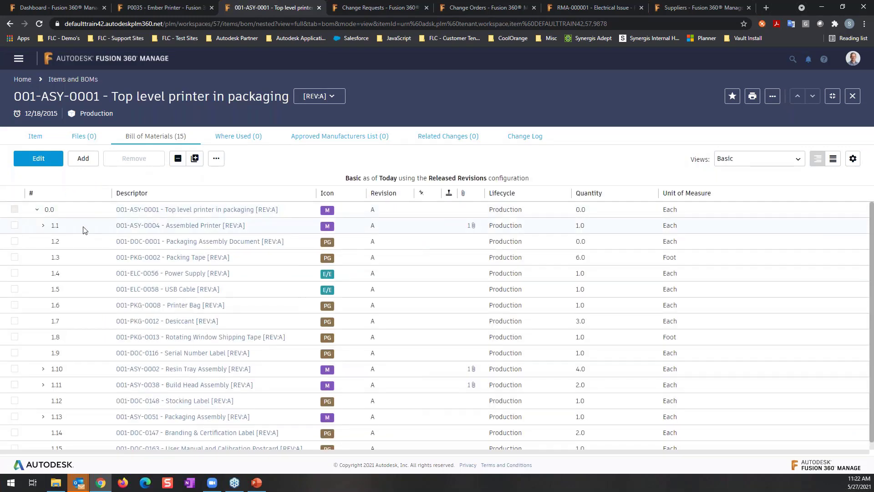
click(43, 226)
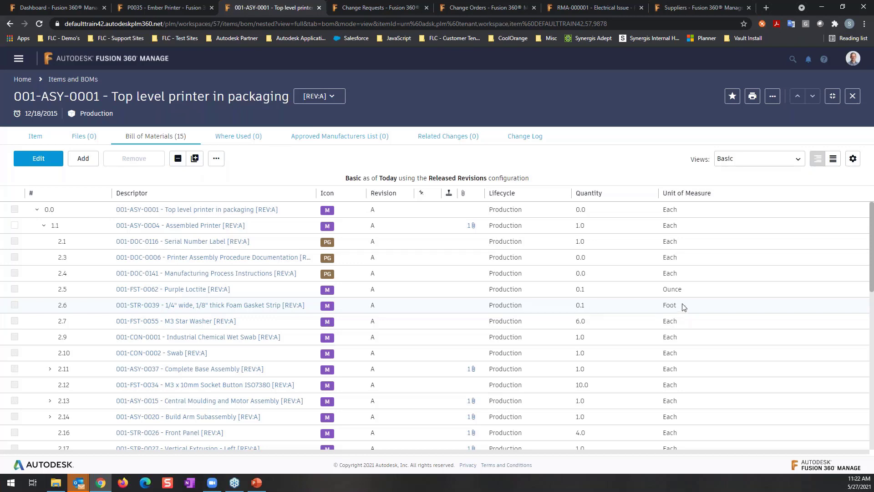
click(799, 163)
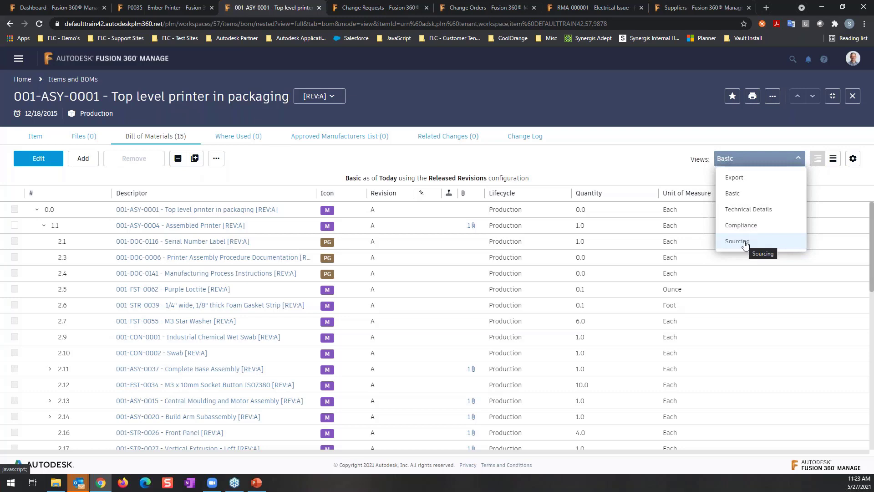
click(740, 208)
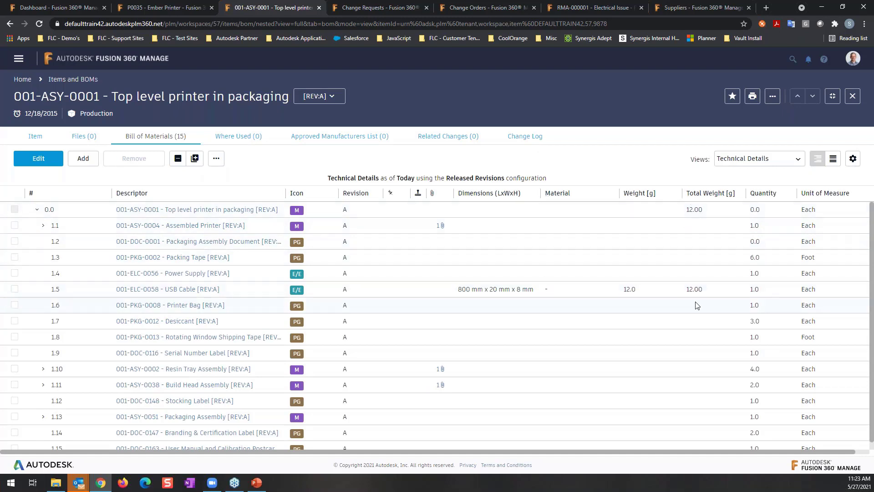
- Switch the bill of materials to the Compliance view and check its compare, date and configuration settings without changing them
click(755, 160)
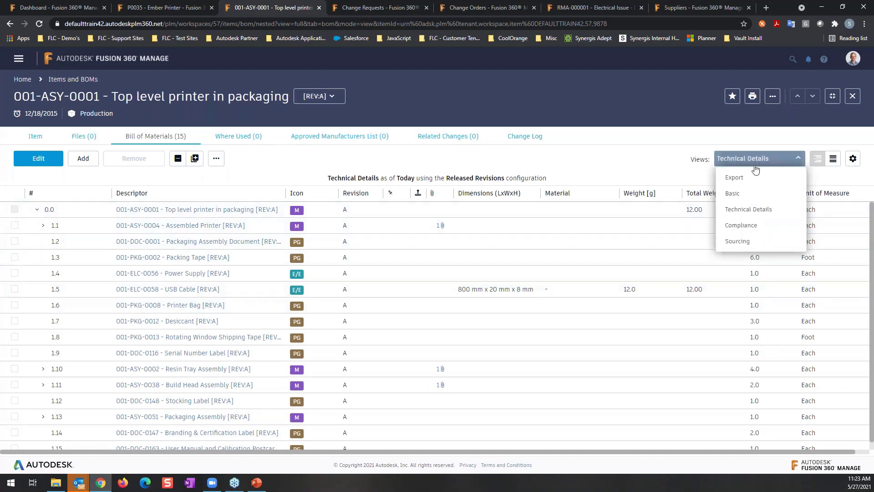
click(751, 233)
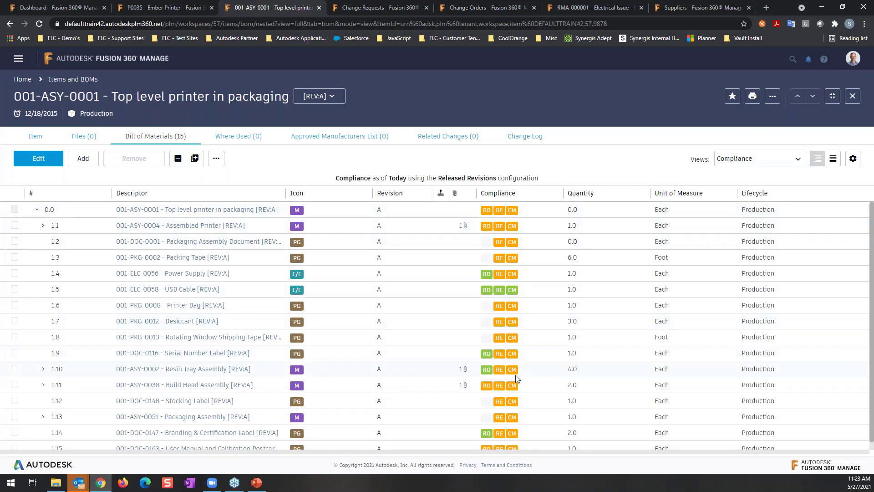
click(853, 158)
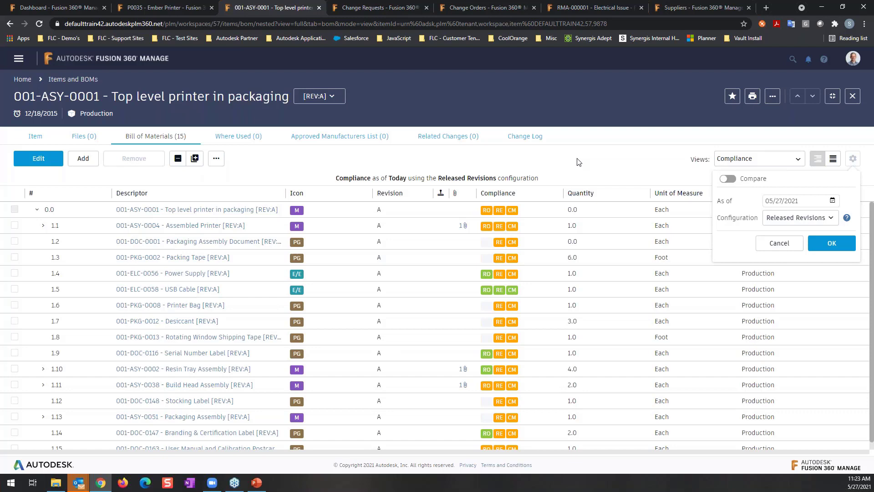
click(396, 163)
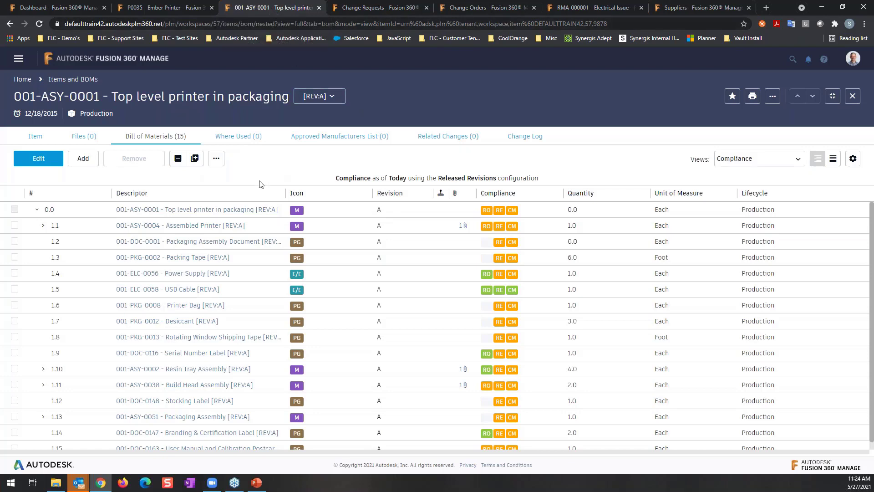
- Open change request CR-000003 Dual Extruders from the Change Requests list in full view and examine its workflow map
click(383, 9)
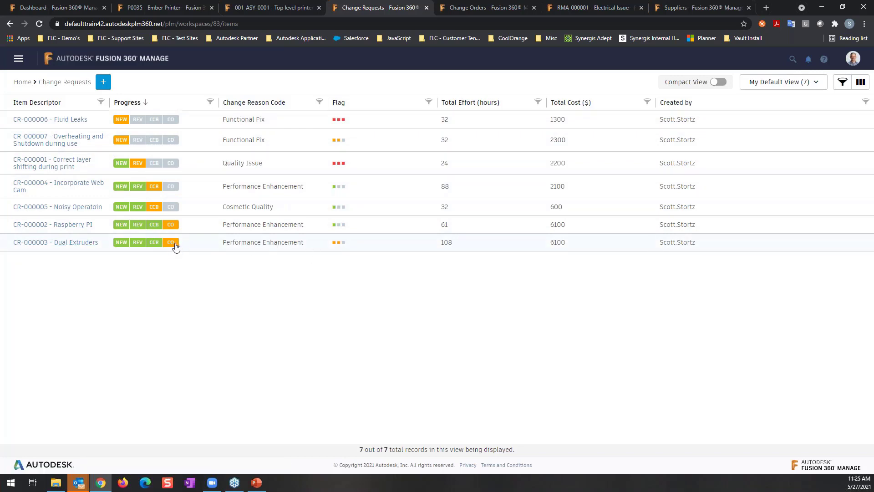
click(69, 242)
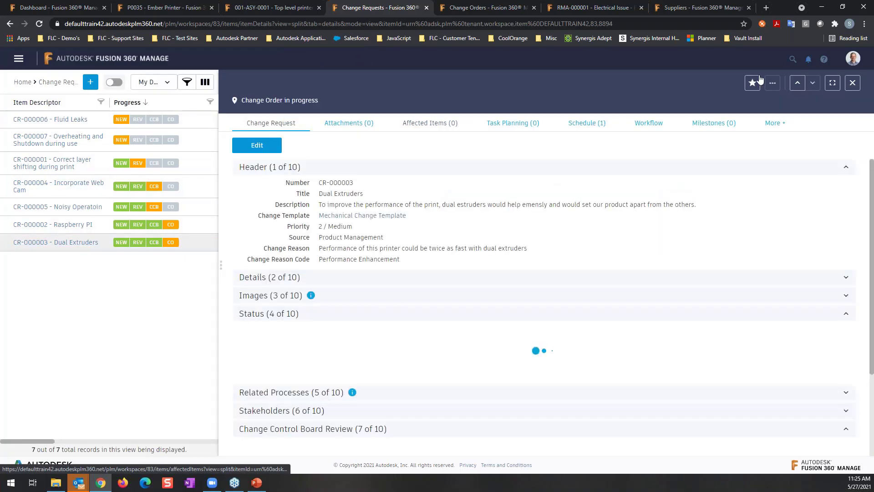
click(832, 82)
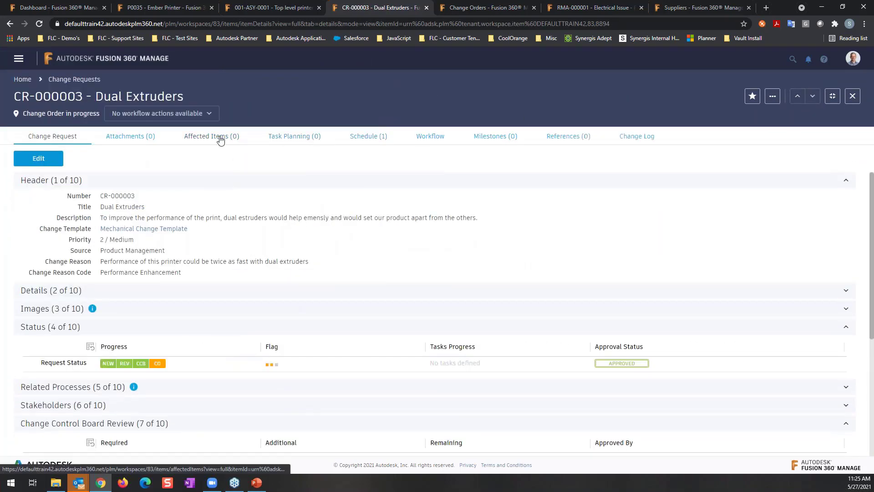
click(420, 142)
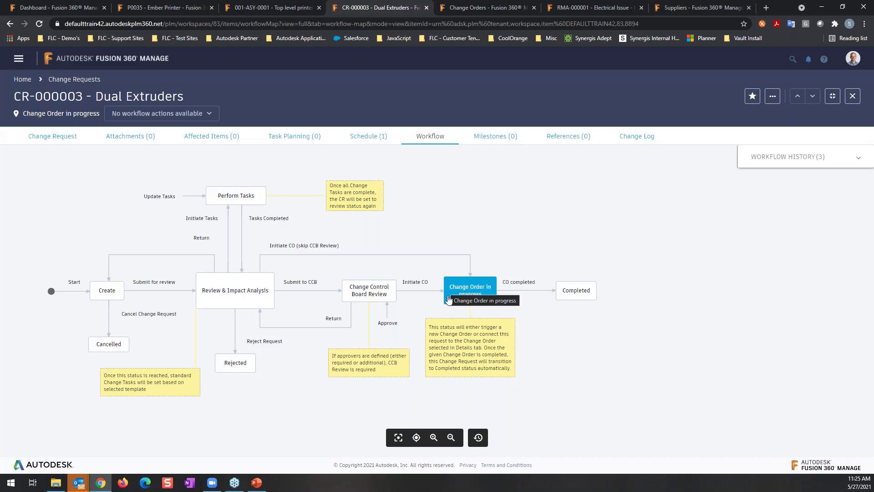
- From the change request's Related Processes, open change order CO-000002 in a separate browser tab and view its approval workflow
click(51, 138)
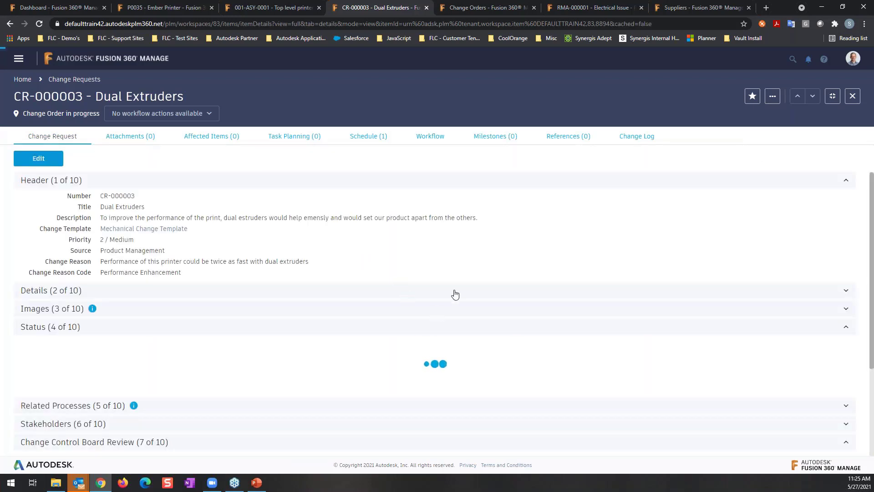
scroll(616, 310, down, 2)
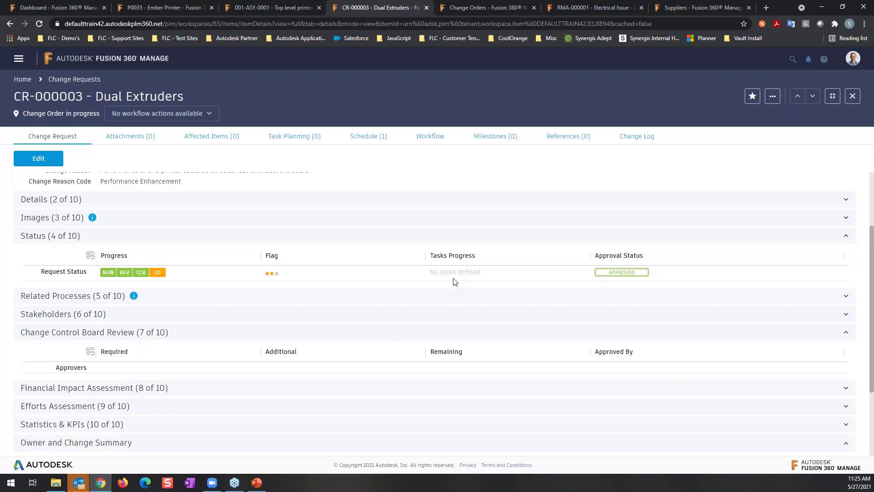
click(64, 296)
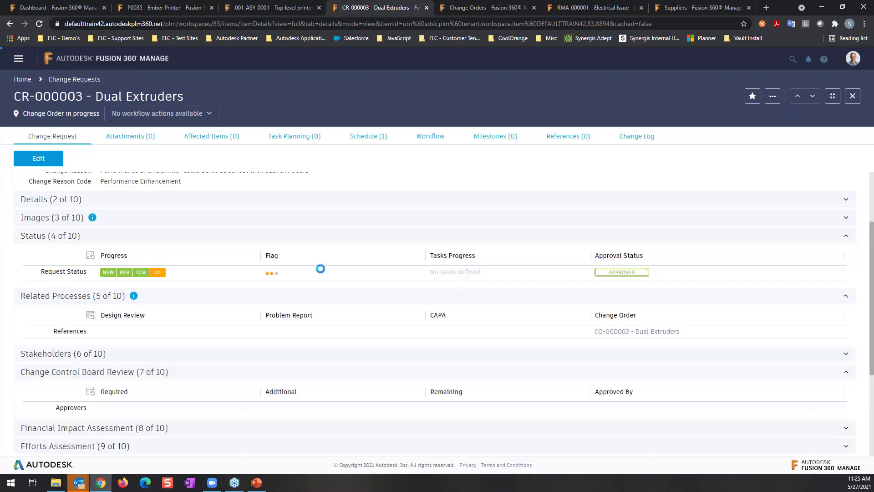
right_click(624, 336)
click(639, 339)
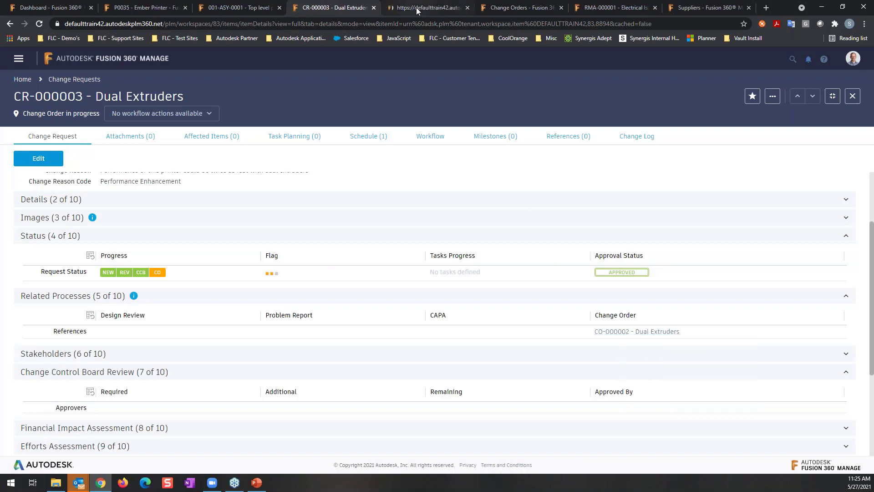
click(416, 8)
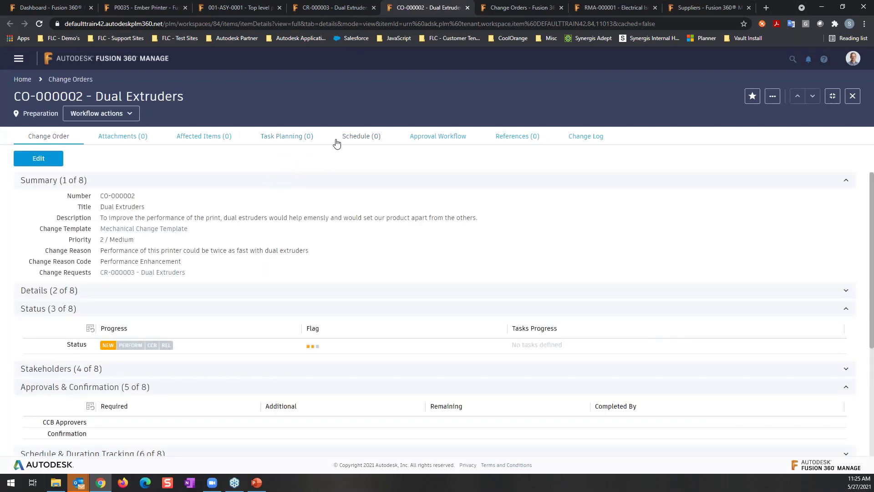
click(436, 140)
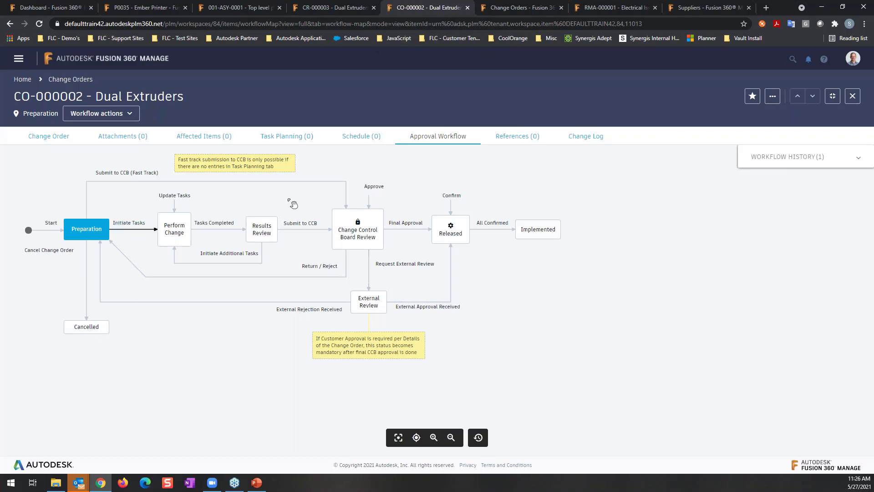
- Go to the Return Merchandise Authorization list and reopen RMA-000001 Electrical Issue in full view
click(611, 12)
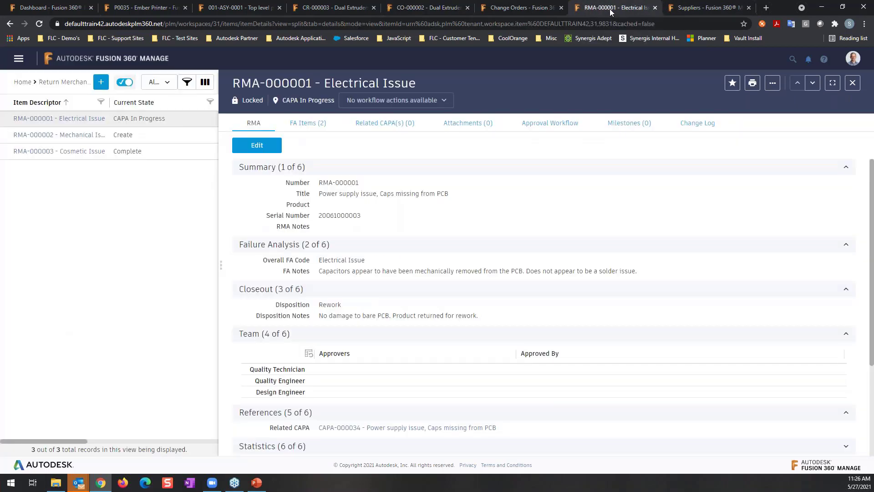
click(853, 83)
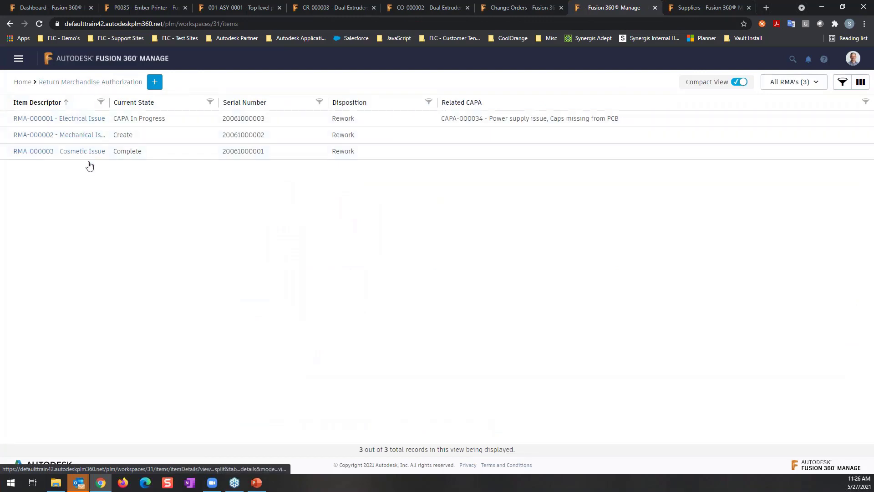
click(89, 120)
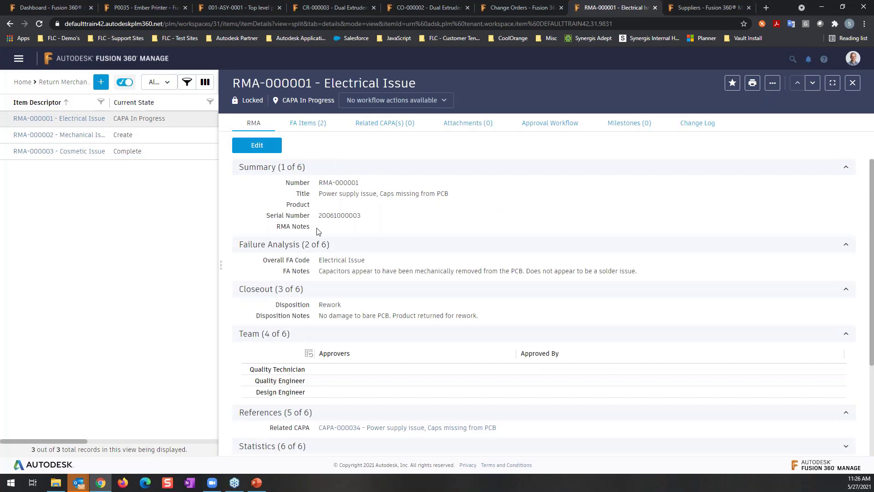
click(833, 86)
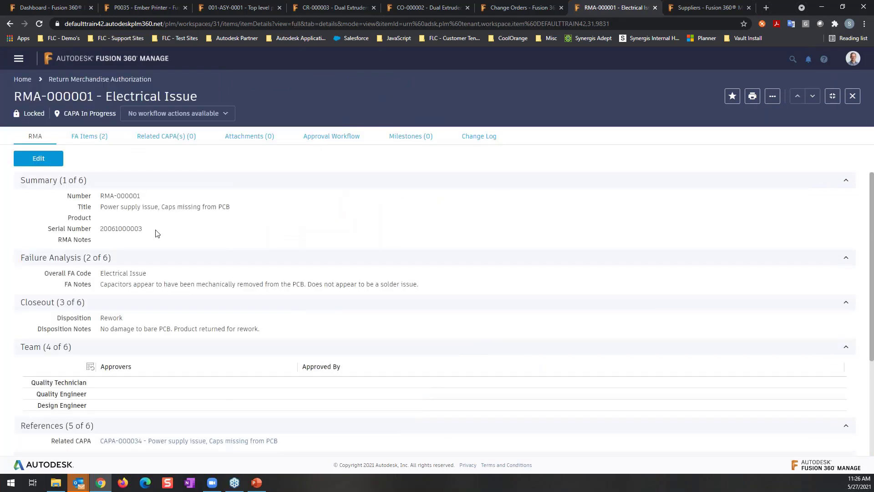
- Open the RMA's related CAPA-000034 record in a separate browser tab, expand its References section and return to the RMA
scroll(223, 246, down, 2)
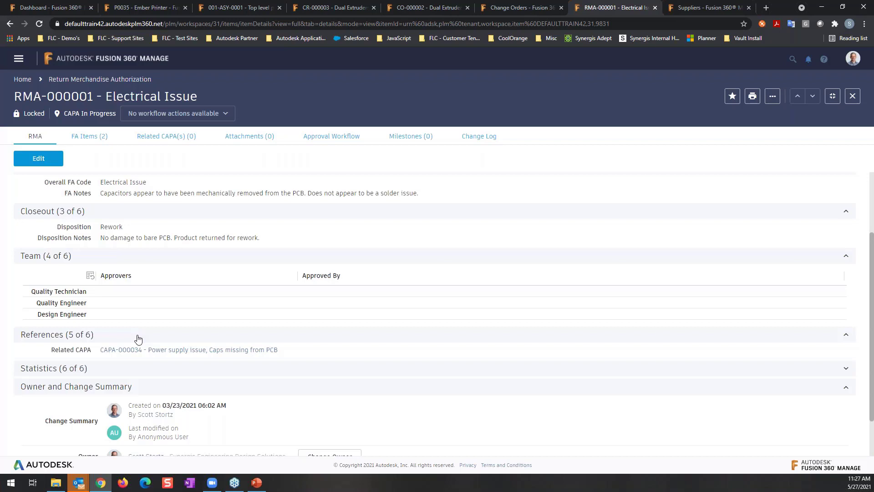
right_click(173, 349)
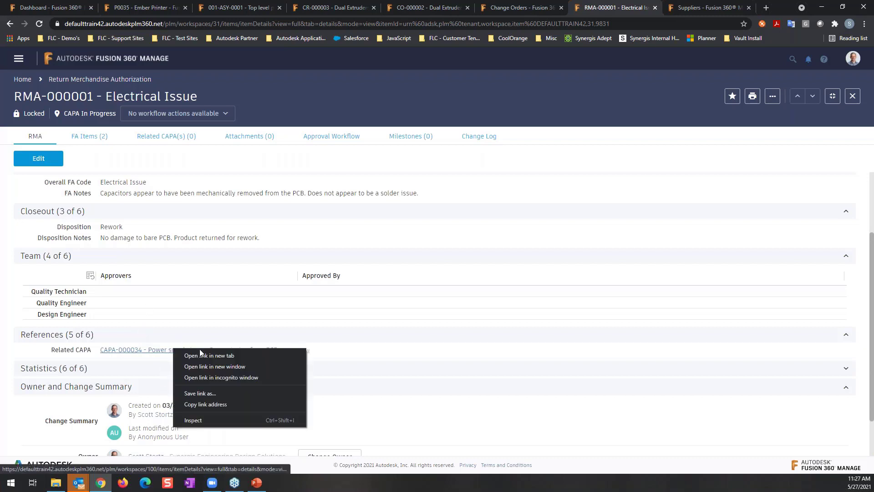
click(208, 355)
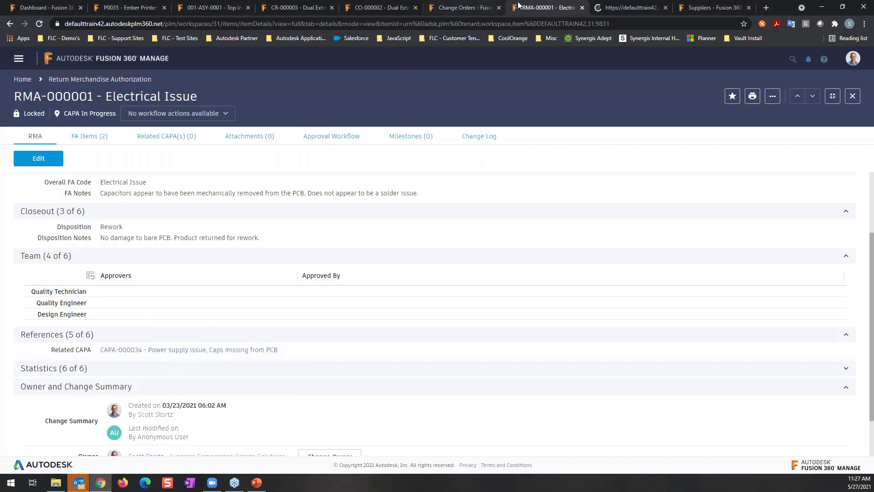
click(627, 8)
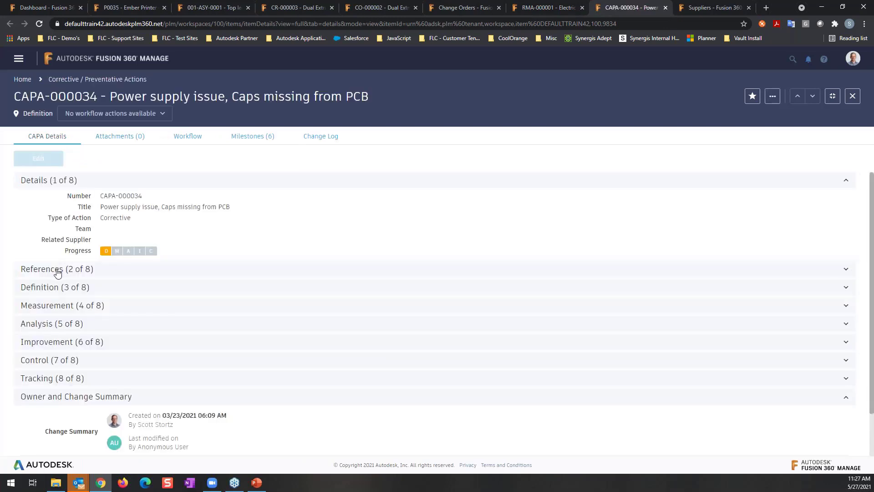
click(58, 273)
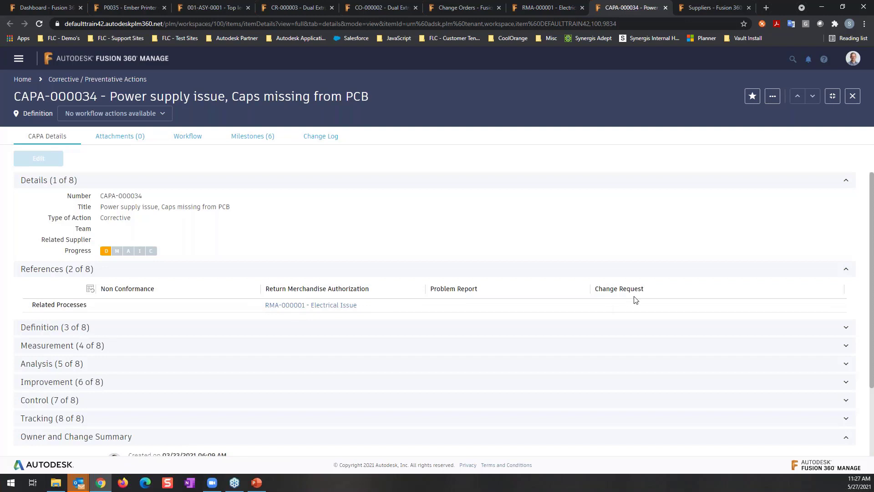
click(552, 8)
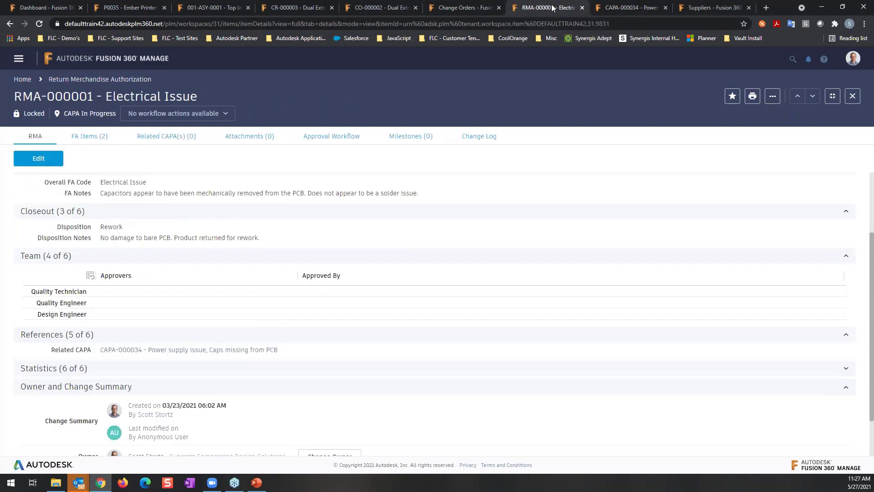
- View the RMA's approval workflow, and switch the Suppliers list to the Audits in Progress view
click(323, 136)
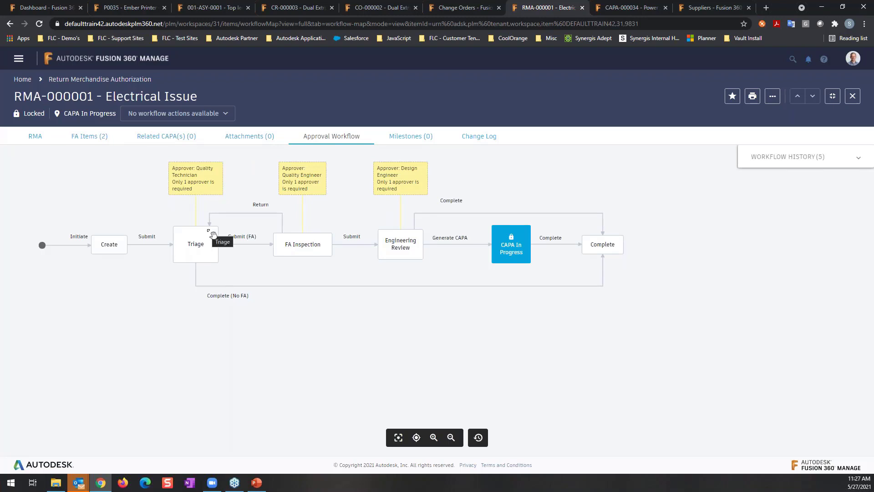
click(714, 7)
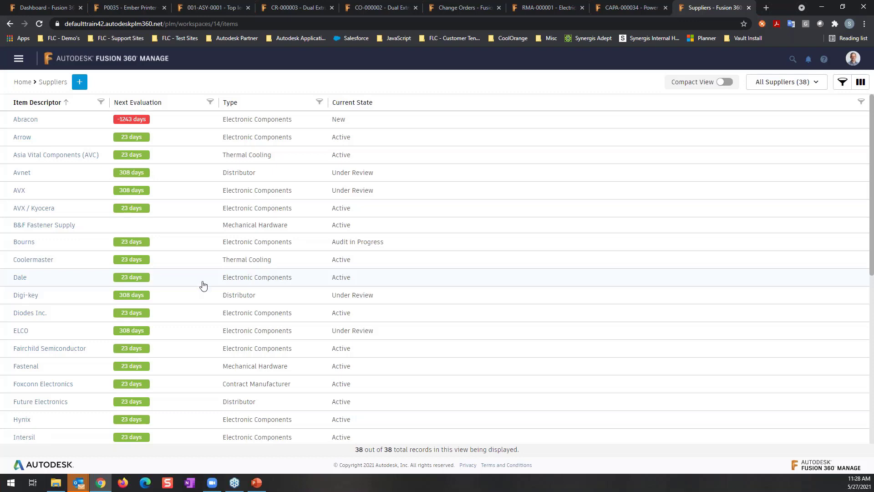
click(821, 87)
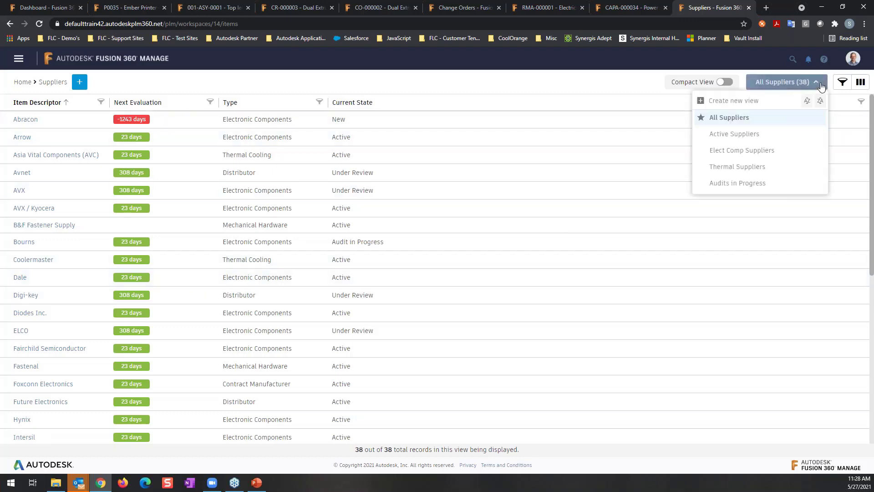
click(756, 182)
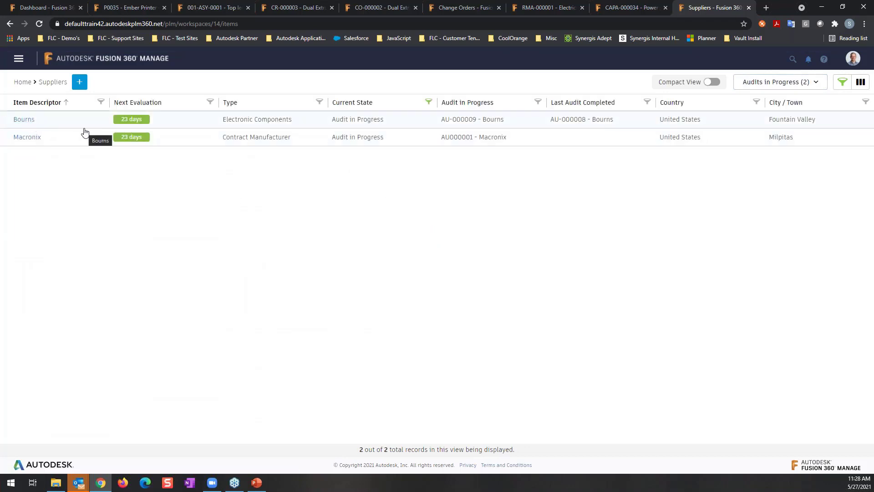
- Open the supplier Bourns in full view and expand its Auditing section
click(27, 122)
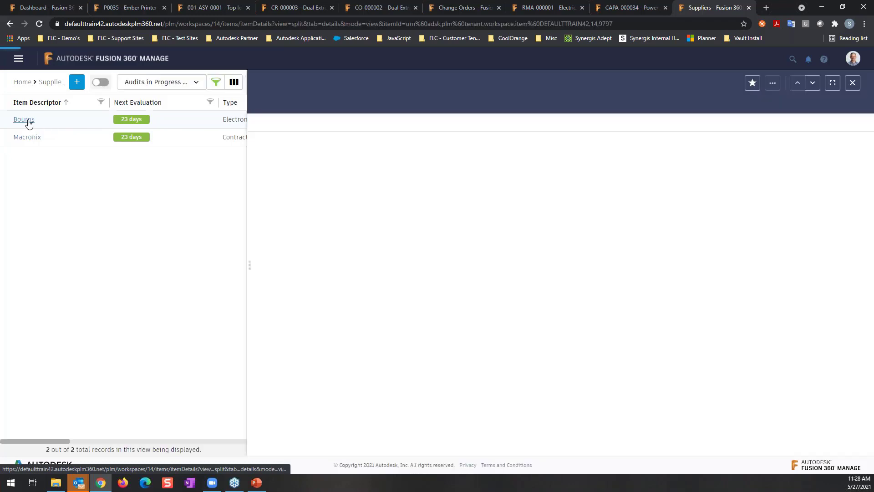
click(833, 84)
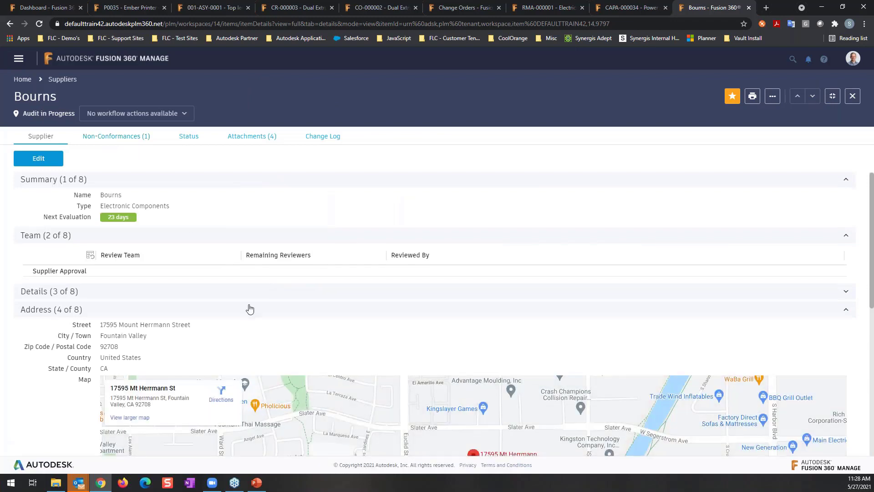
scroll(431, 225, down, 5)
scroll(373, 309, down, 2)
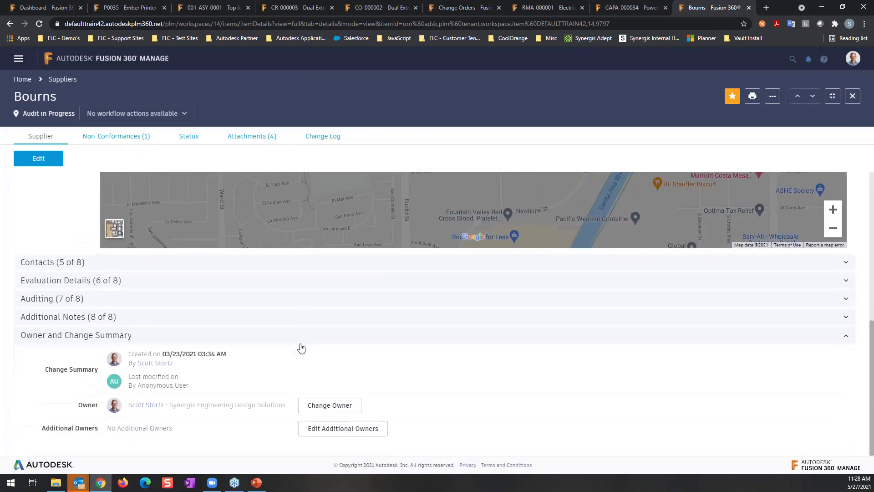
click(152, 301)
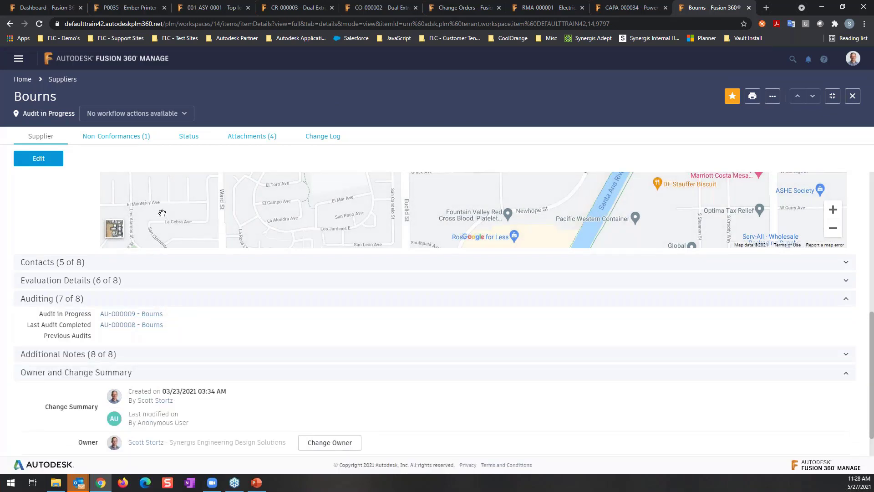
- Review the Bourns supplier's non-conformances and its attachments
scroll(163, 214, up, 5)
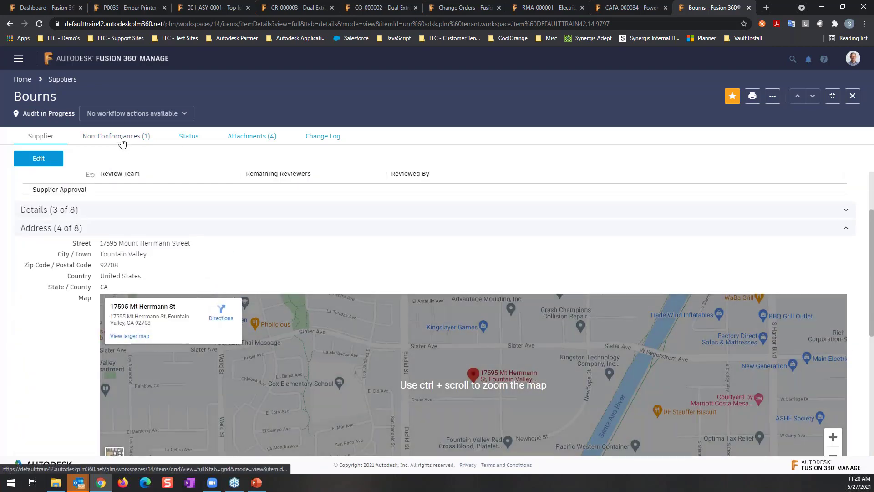
click(130, 138)
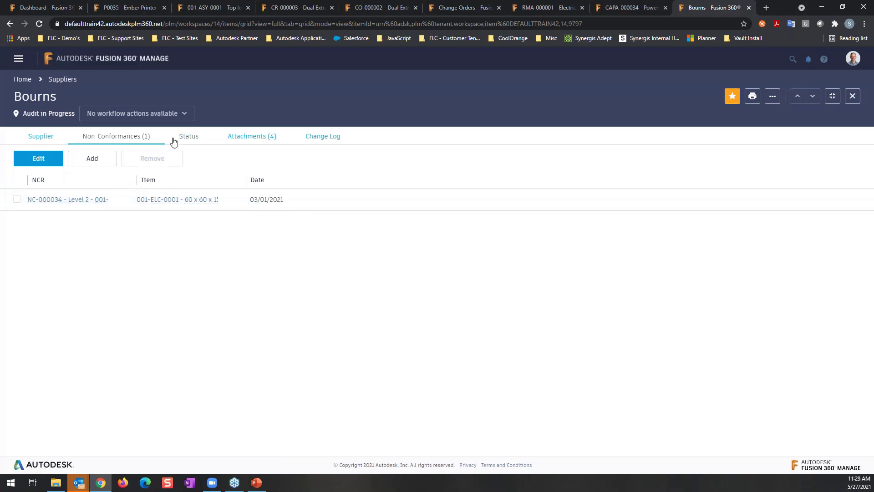
click(248, 136)
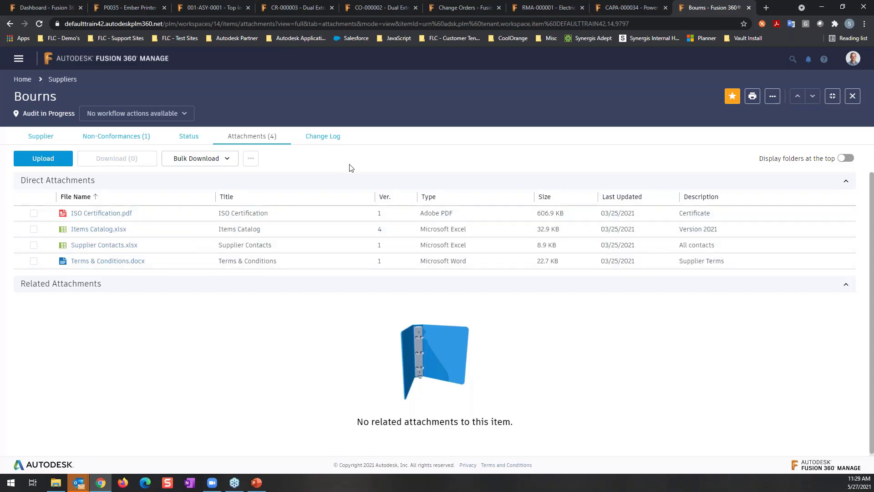
- From the 001-ASY-0001 bill of materials, open item 001-ASY-0004 Assembled Printer in a separate browser tab
click(213, 7)
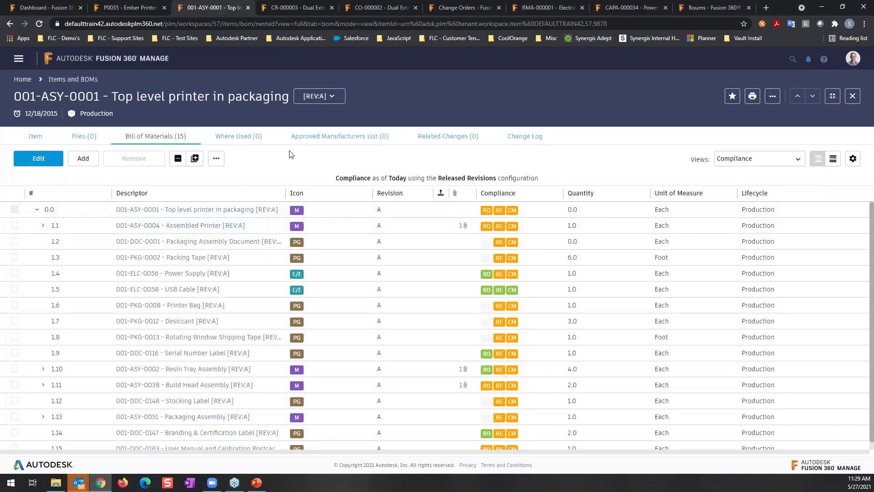
right_click(171, 225)
click(195, 231)
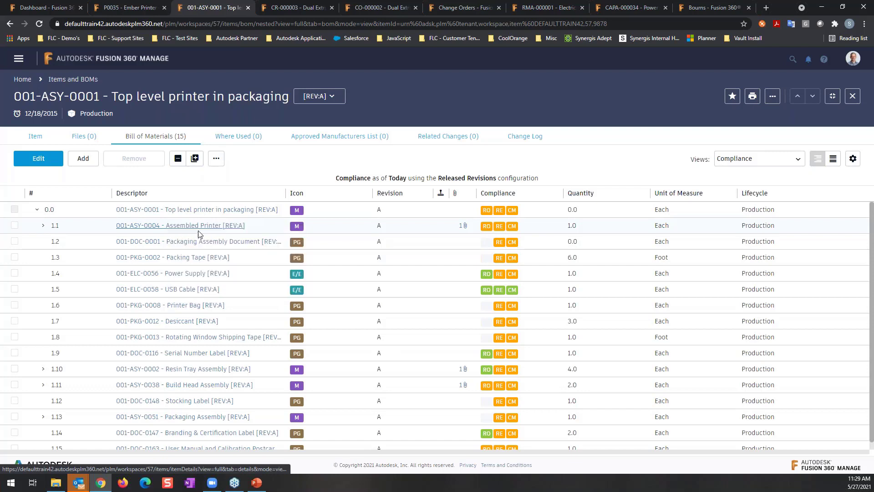
click(275, 7)
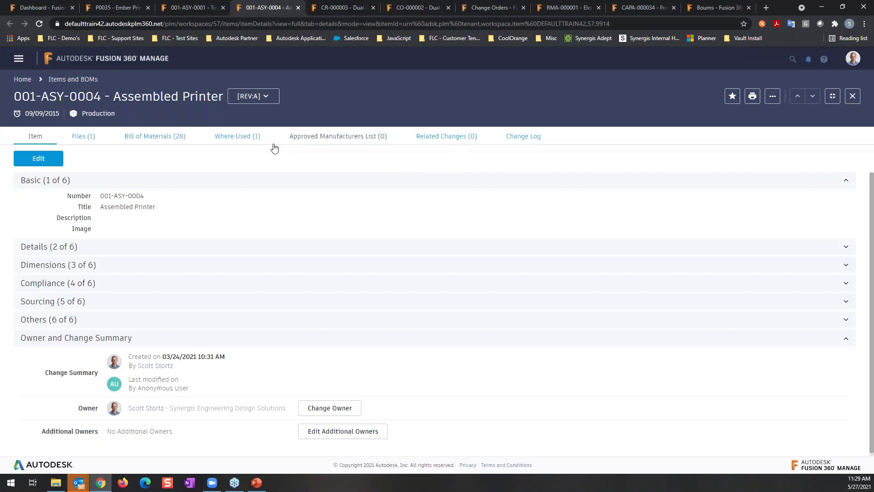
- Open the item's attached 001-ASY-0004 - Assembled Printer.iam.dwf in the viewer and try the exploded view control
click(82, 138)
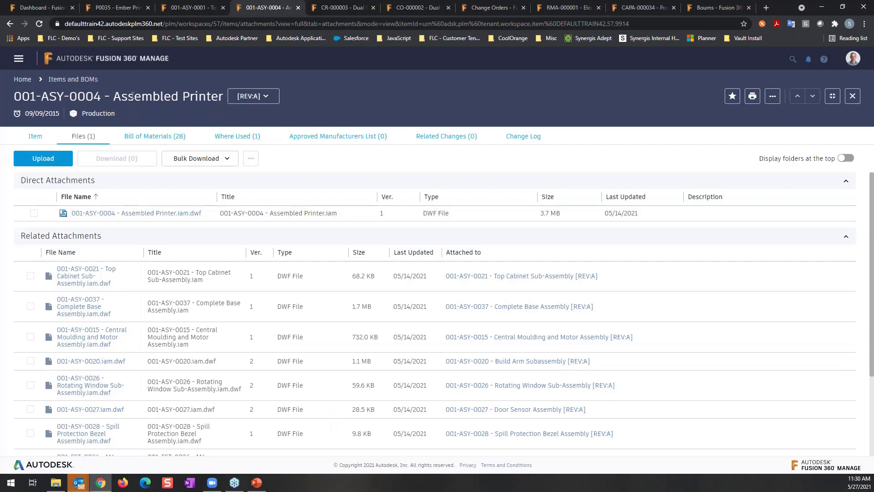
click(122, 213)
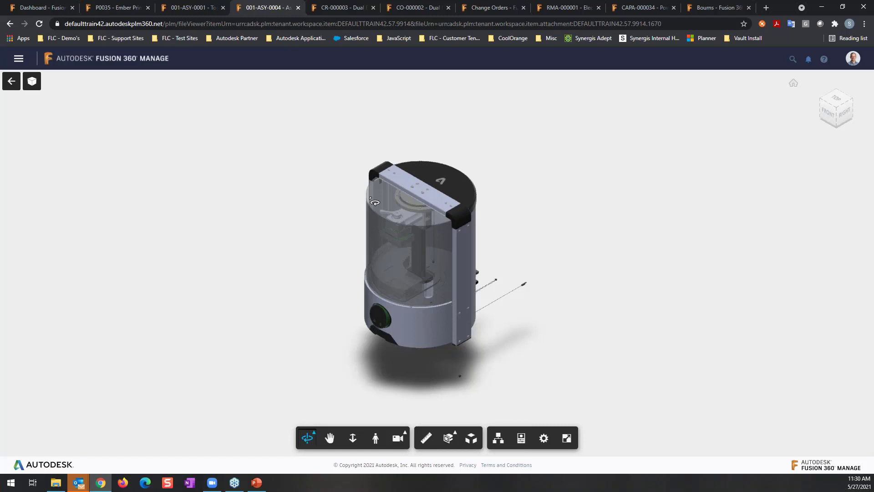
click(472, 438)
mouse_move(445, 415)
mouse_down()
mouse_move(461, 414)
mouse_move(442, 415)
mouse_up()
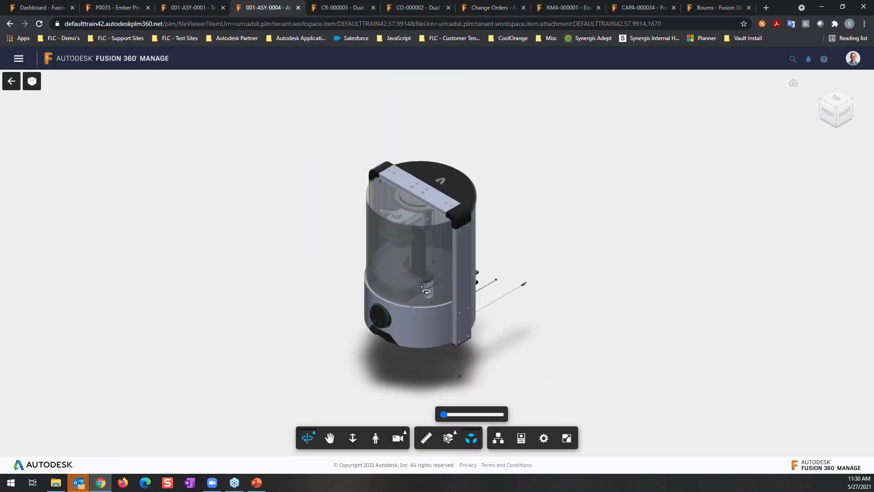
- In the model structure, expand the 001-ASY-0005 Base Assembly and isolate 001-ASY-0009 - Main PCBA
click(498, 438)
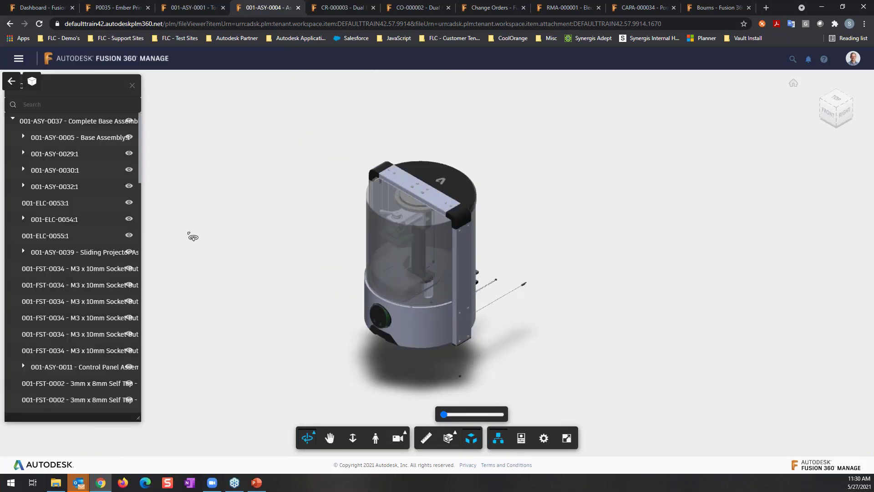
click(23, 136)
click(56, 171)
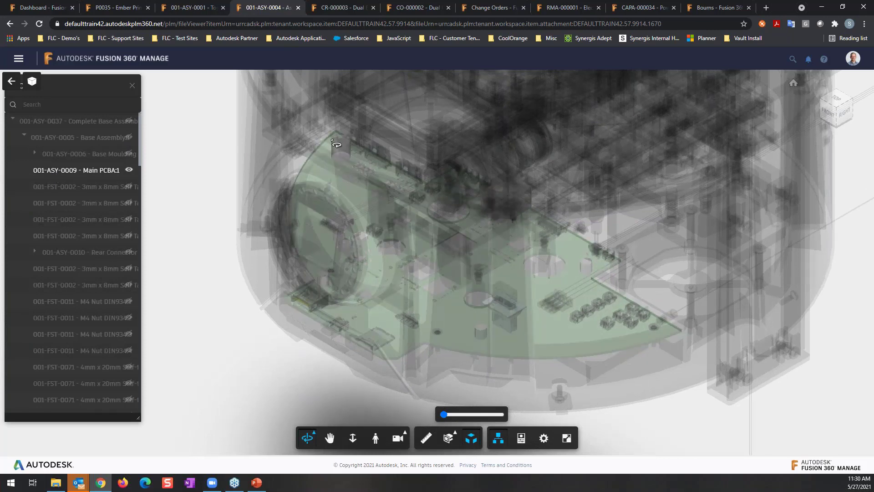
- Return from the viewer to the Assembled Printer's item details and switch to the Fusion Team Hub slide presentation
click(11, 81)
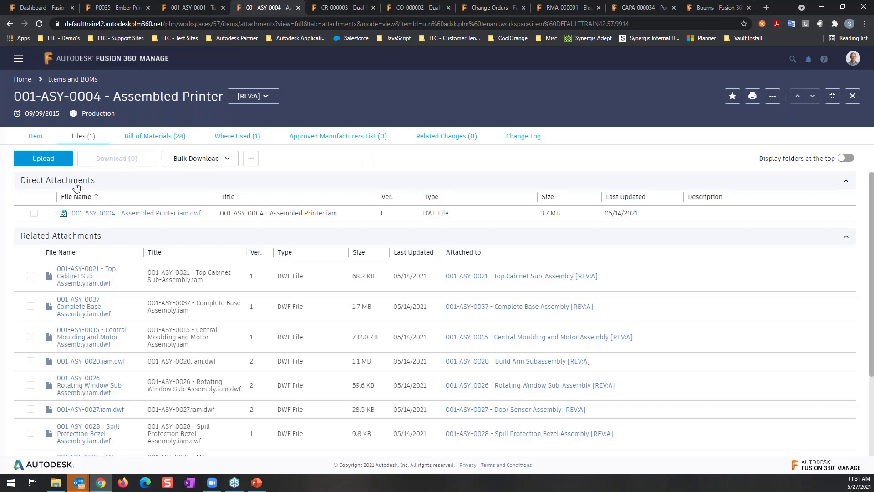
click(35, 137)
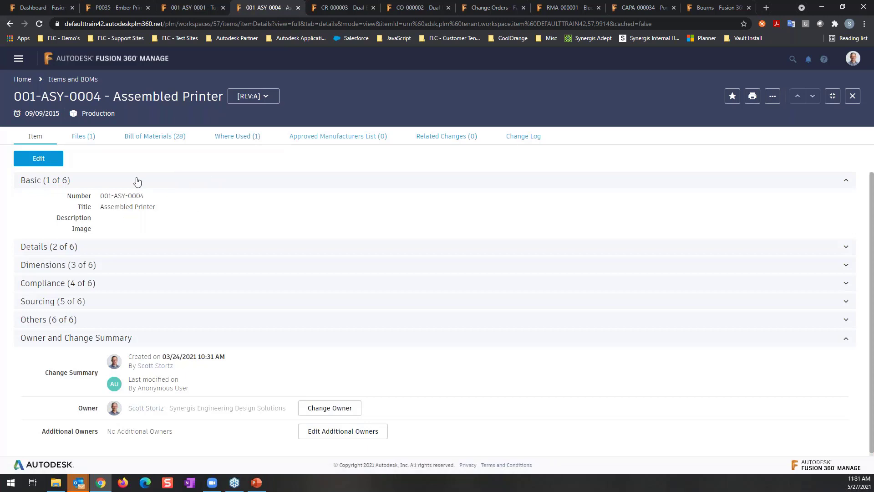
key(alt+Tab)
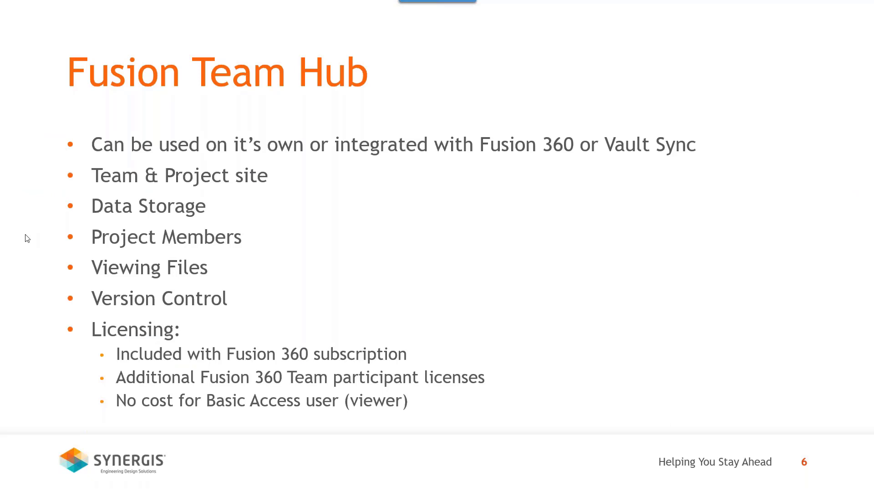
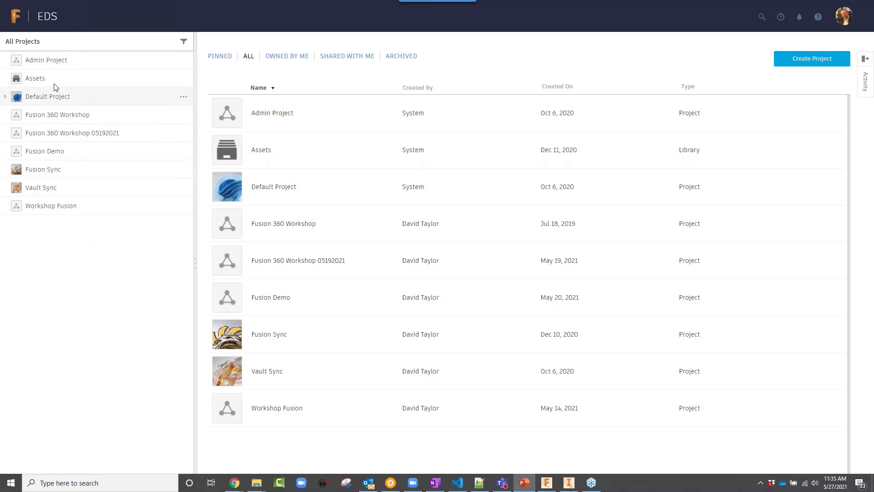
- Open the Fusion 360 Workshop project, review its project members and wiki pages, and return to its content
click(63, 117)
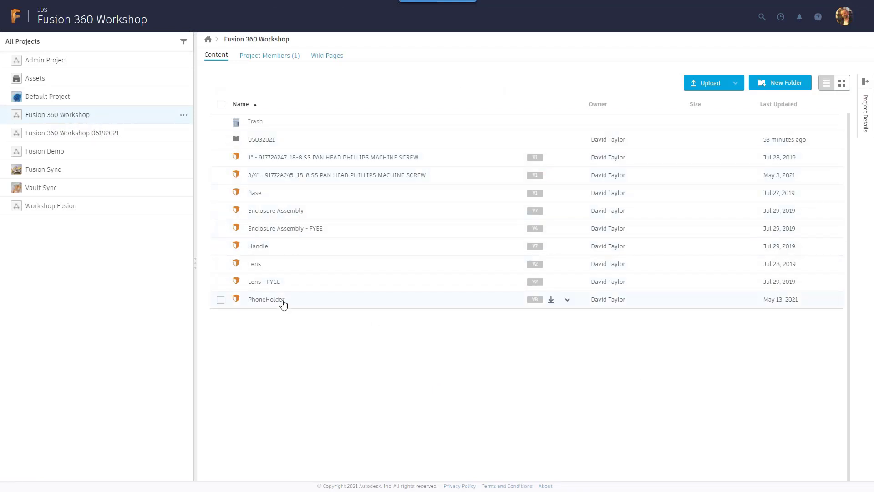
click(259, 56)
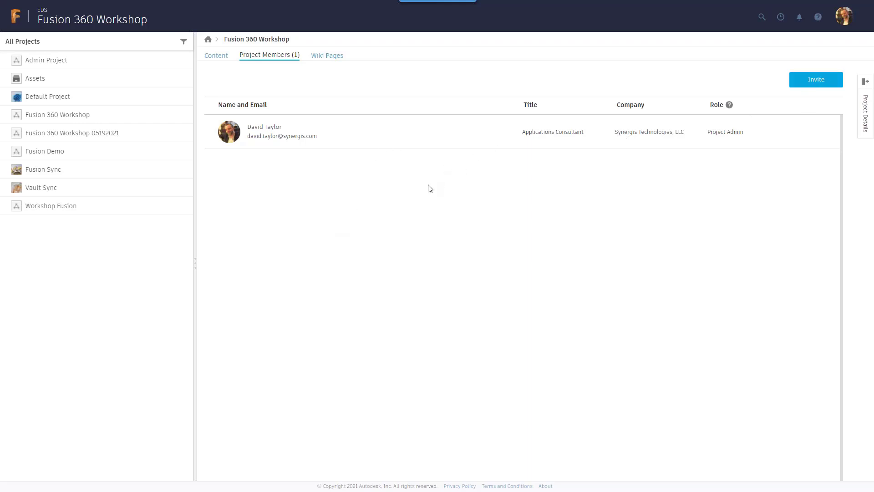
click(319, 58)
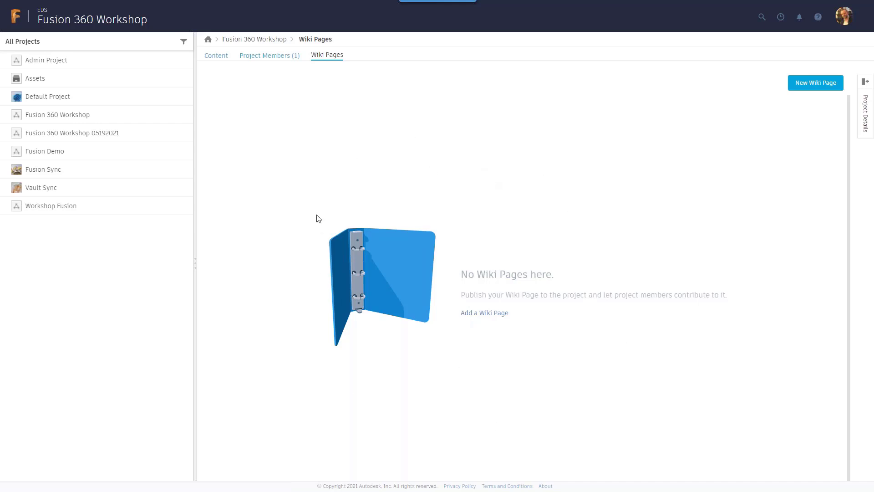
click(214, 60)
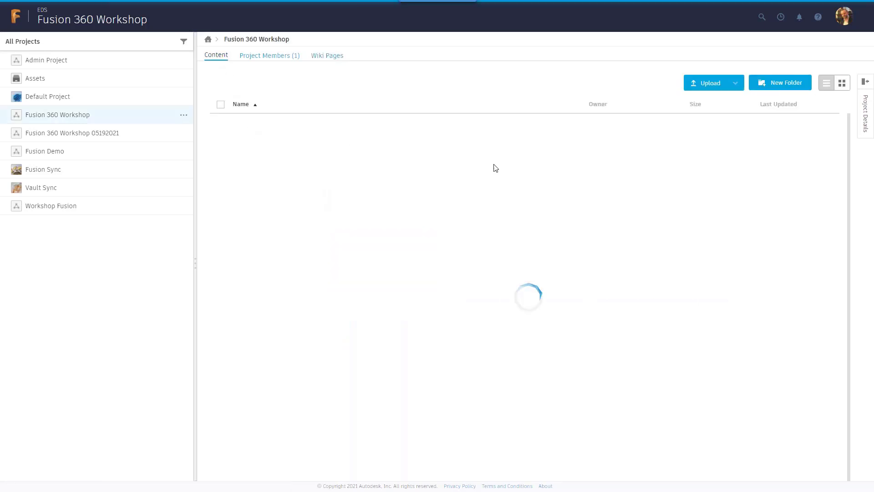
- Examine the Fusion 360 Workshop project's details, project type settings and recent activity without changing anything
click(867, 110)
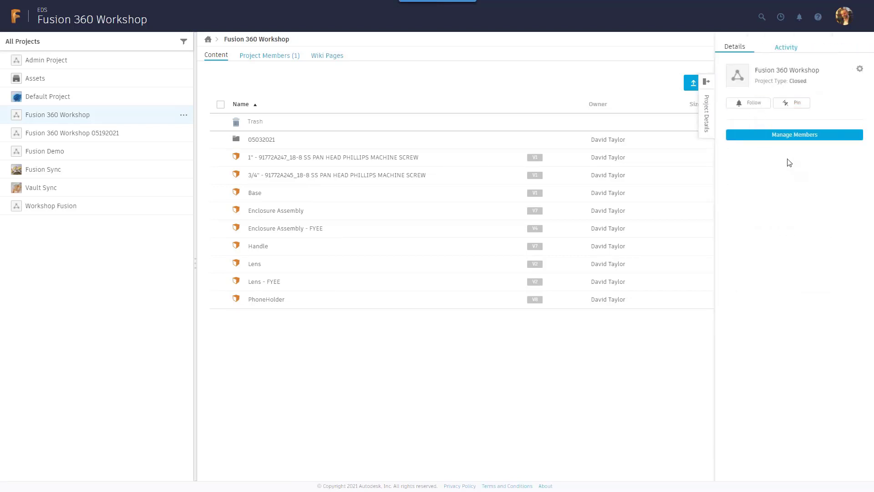
click(859, 71)
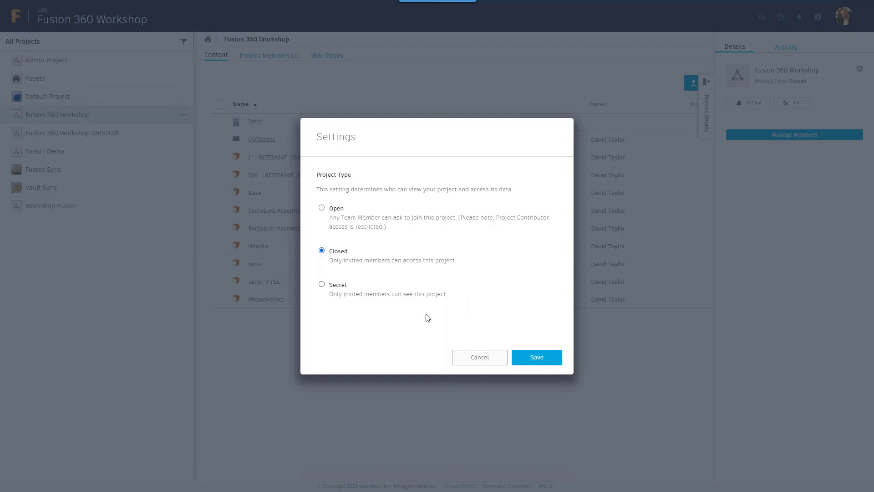
click(473, 351)
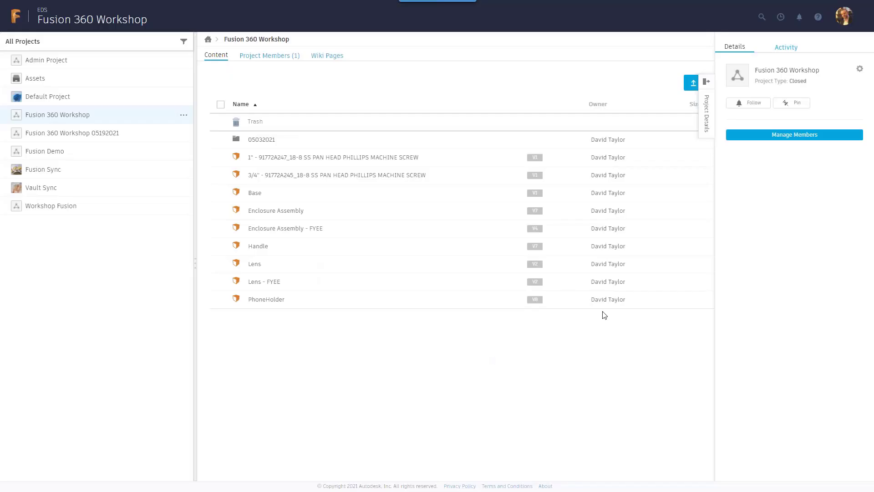
click(788, 49)
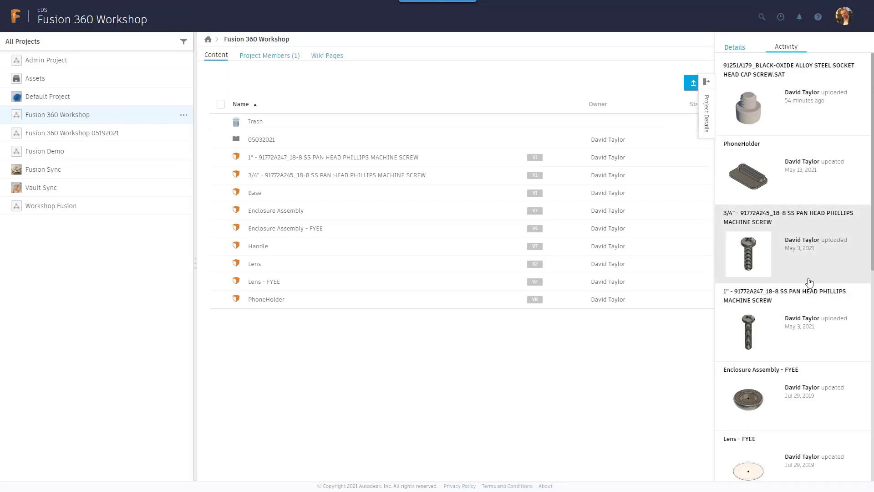
click(707, 89)
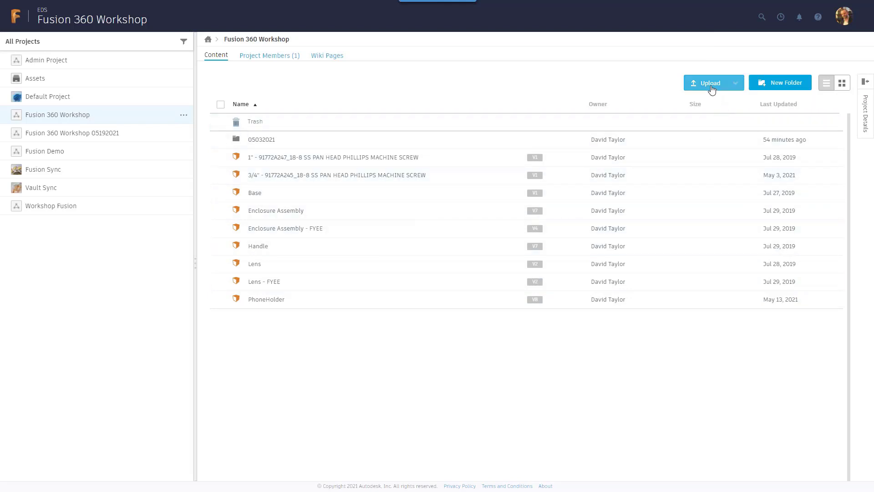
- Check the upload options, and preview the project content as thumbnails before returning to the list view
click(736, 88)
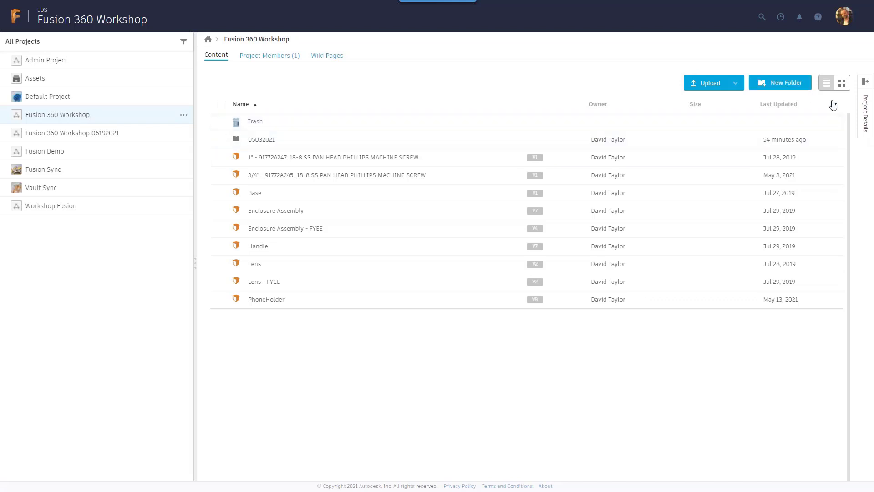
click(842, 83)
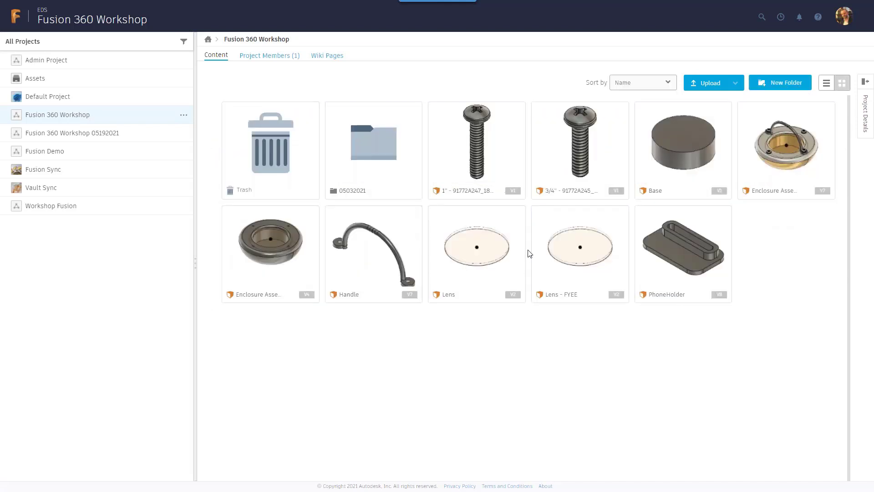
click(826, 82)
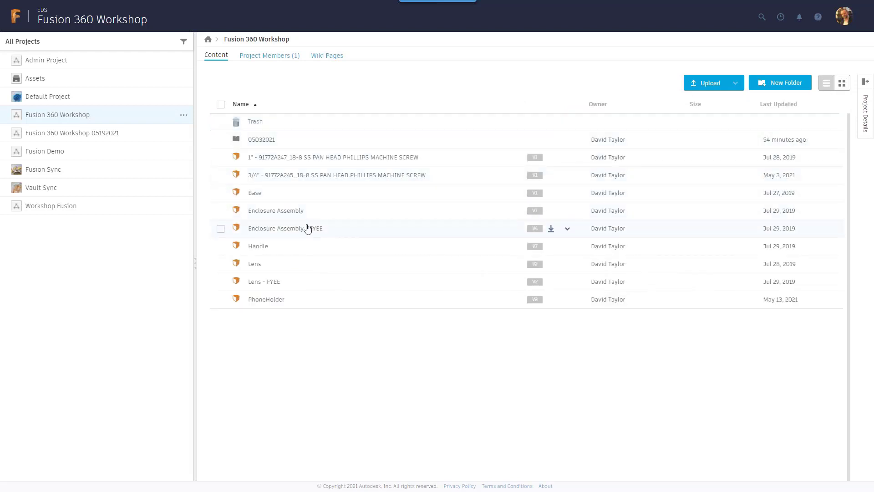
- Open the Enclosure Assembly design and review the designs it uses, where it is used, and its drawings
click(274, 212)
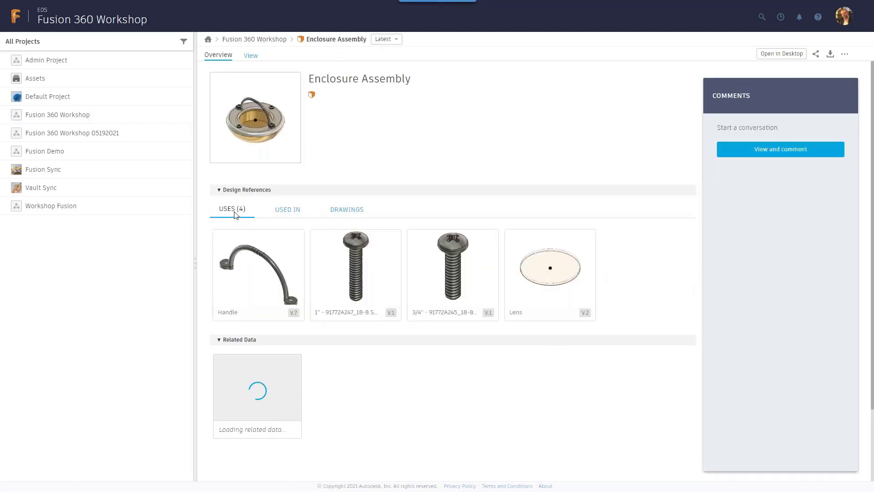
click(281, 215)
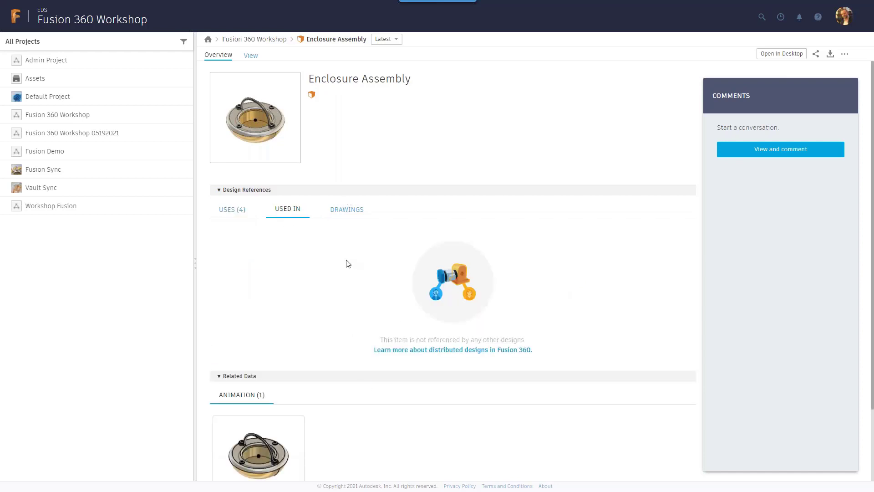
click(337, 211)
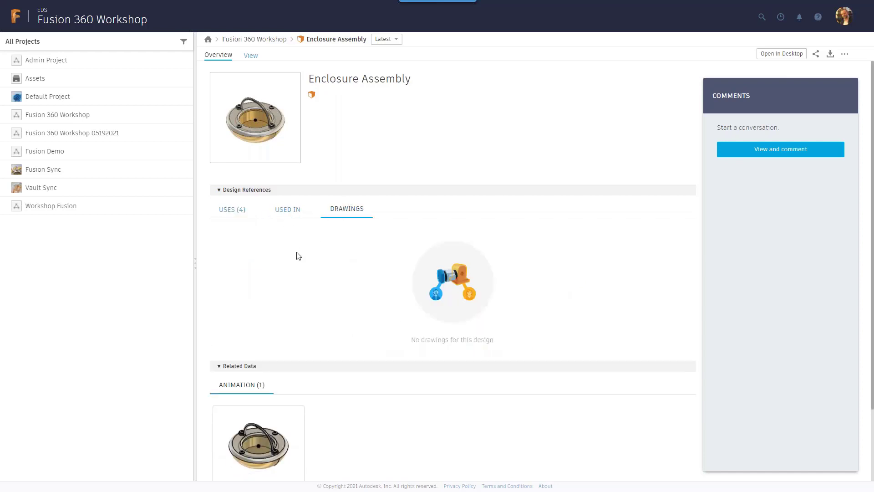
click(232, 211)
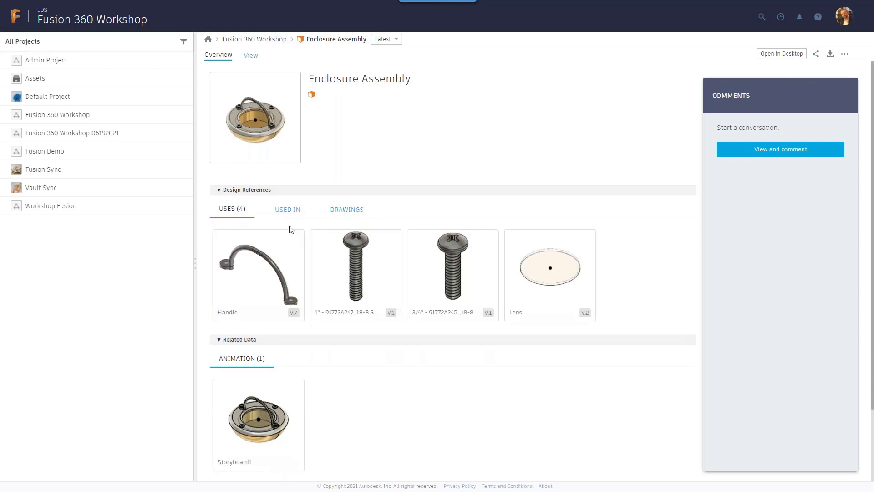
- View the Enclosure Assembly in 3D from several angles and check the additional file actions available for it
click(252, 55)
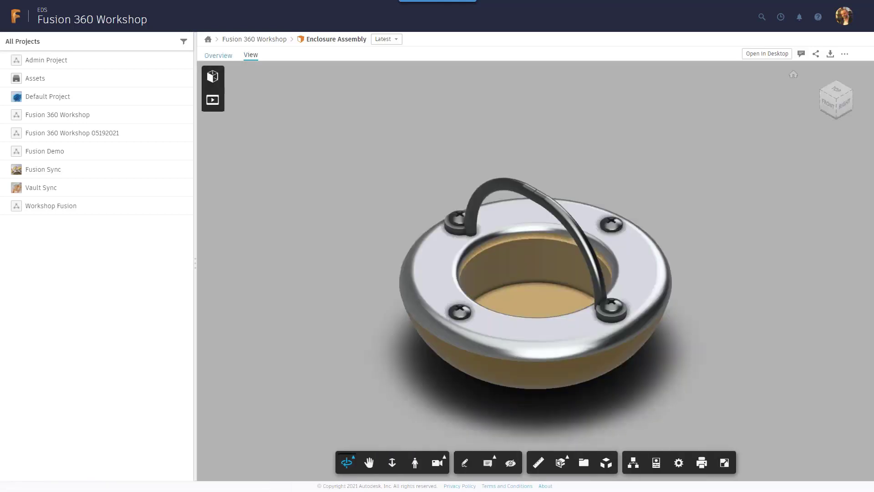
drag(382, 269, 468, 412)
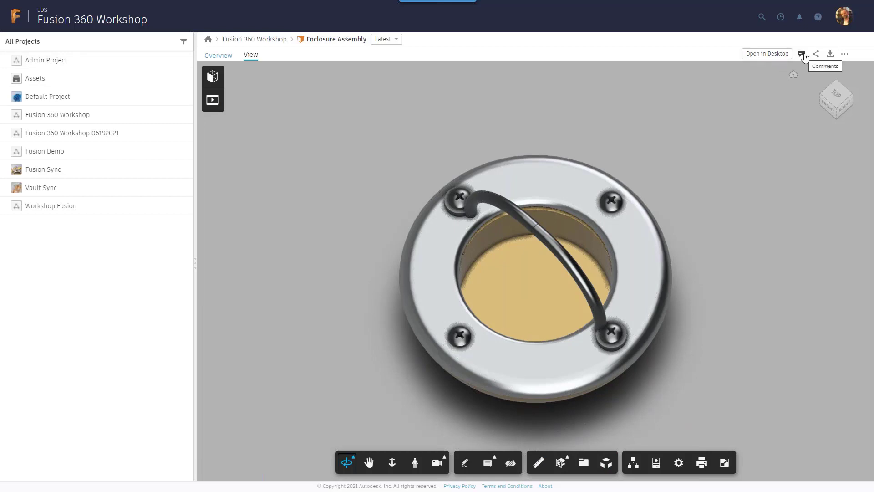
click(845, 56)
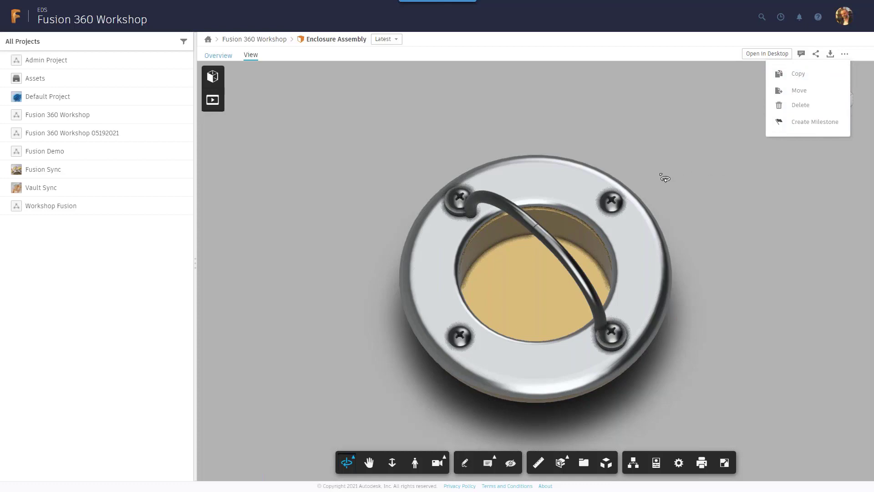
click(267, 274)
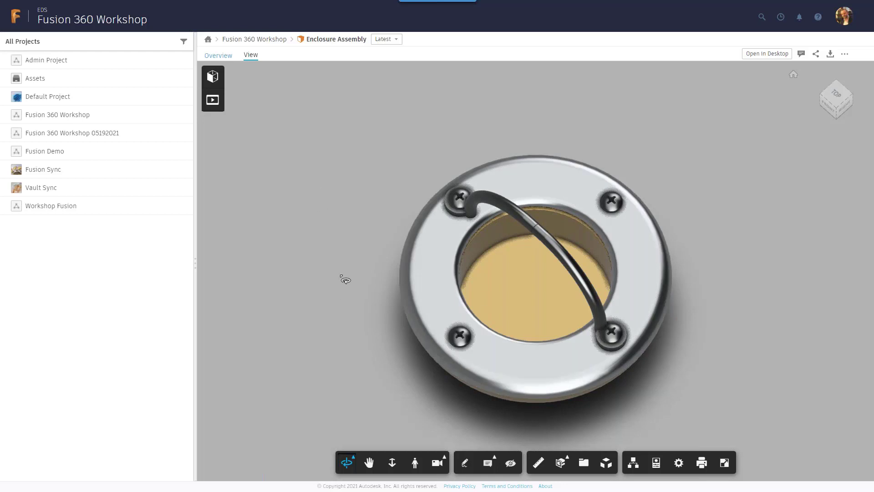
drag(343, 276, 363, 214)
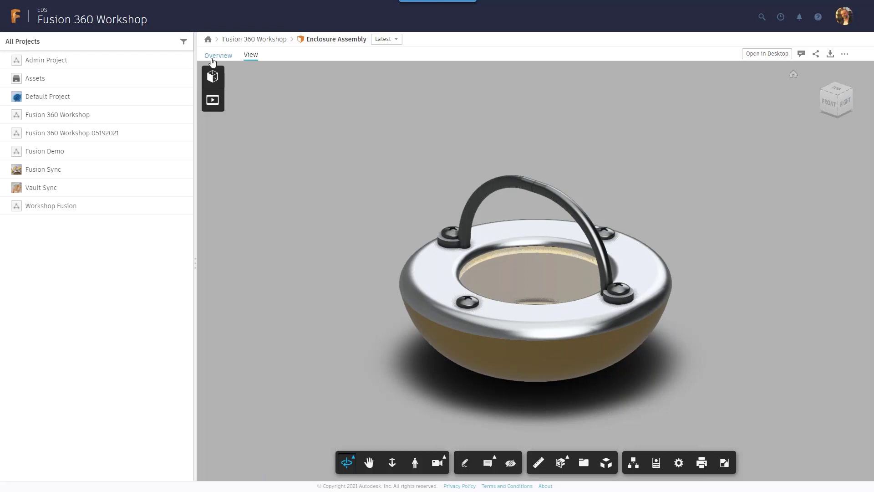
- Postpone the Citrix Workspace update, return to the Fusion 360 Workshop content, and check the file actions available for Enclosure Assembly
click(216, 55)
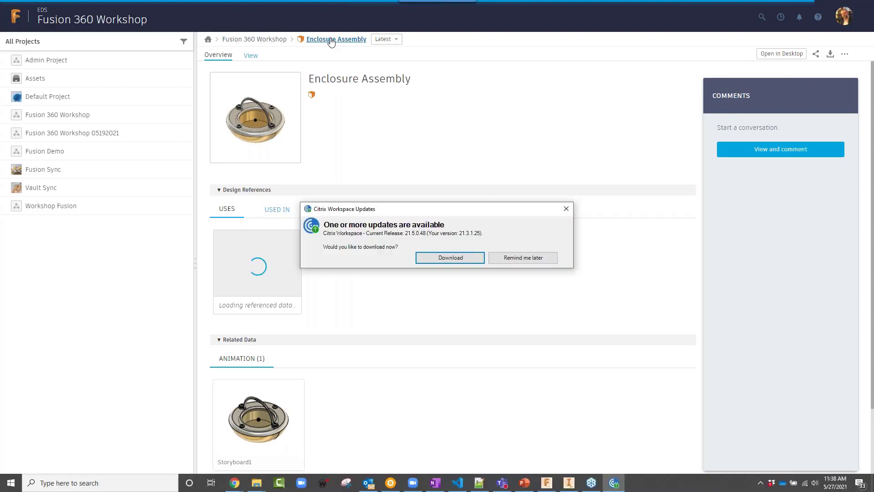
click(529, 258)
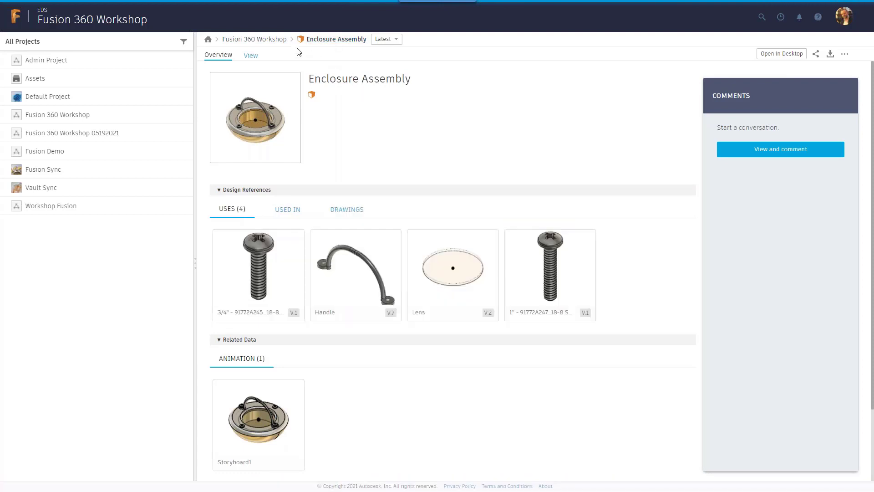
click(270, 44)
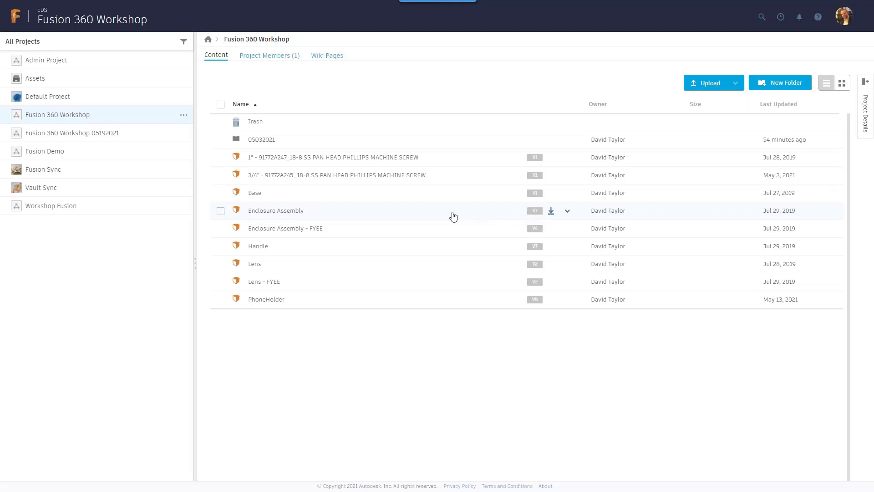
click(567, 211)
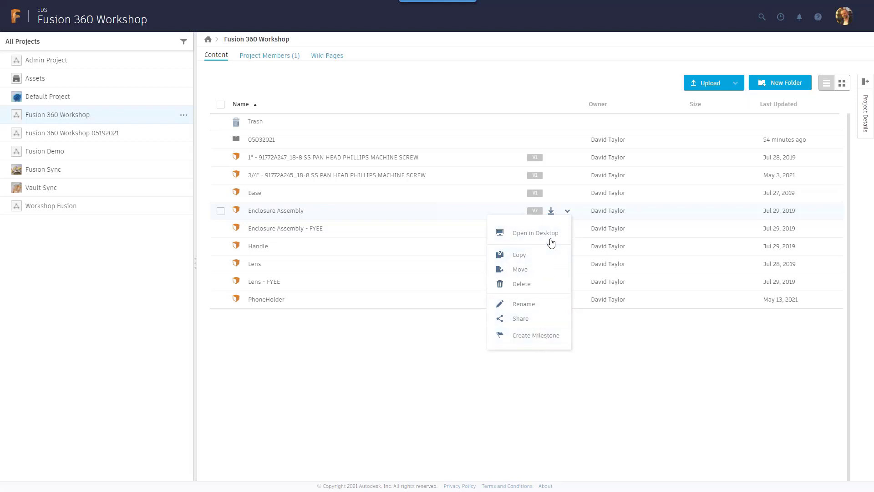
click(667, 169)
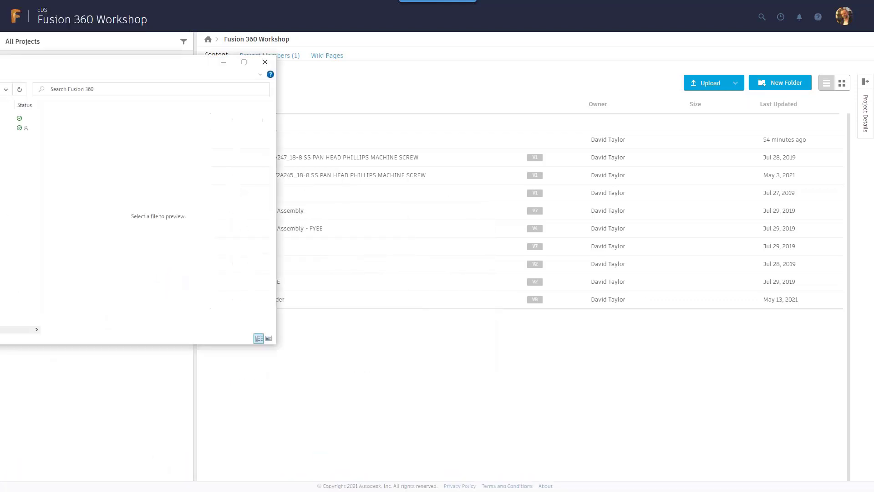
- Upload 91251A179_BLACK-OXIDE ALLOY STEEL SOCKET HEAD CAP SCREW.SAT from the local Fusion 360 folder to the Fusion 360 Workshop project
click(273, 283)
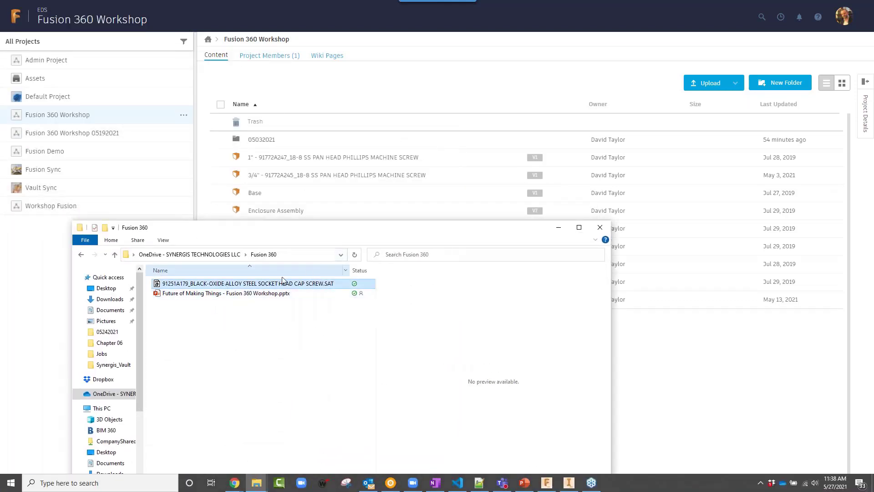
drag(271, 283, 674, 358)
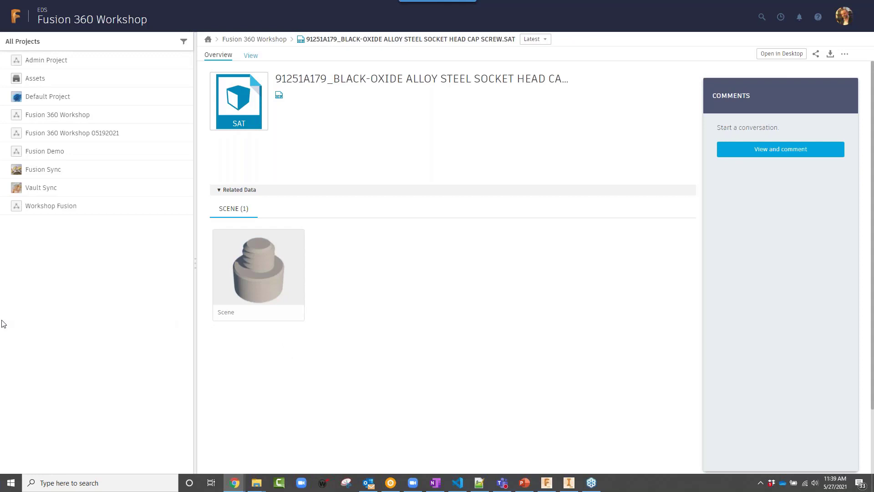
- Switch to PowerPoint, start the slide show at the Fusion Team Hub slide, swap presenter view, and advance to the Fusion 360 slide
key(alt+Tab)
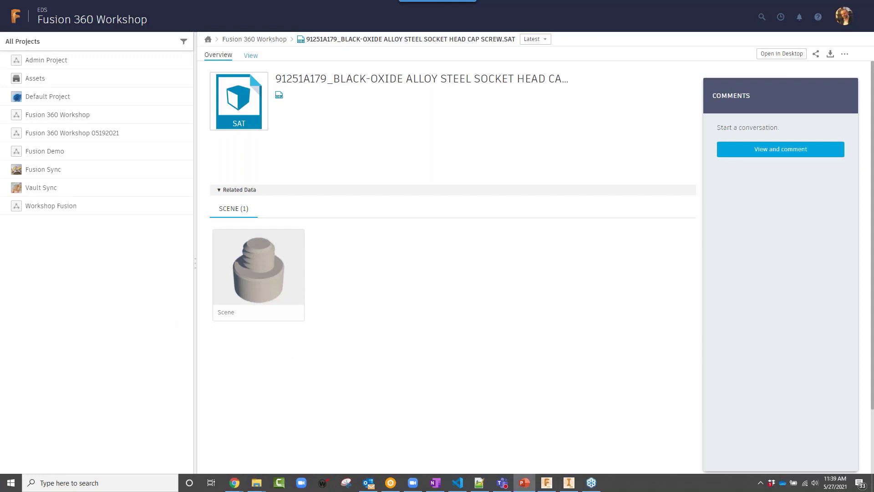
key(shift+F5)
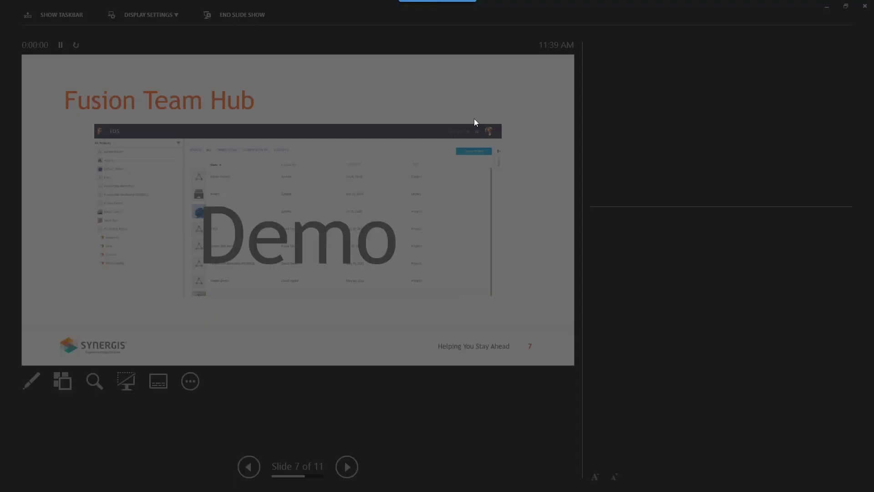
click(168, 14)
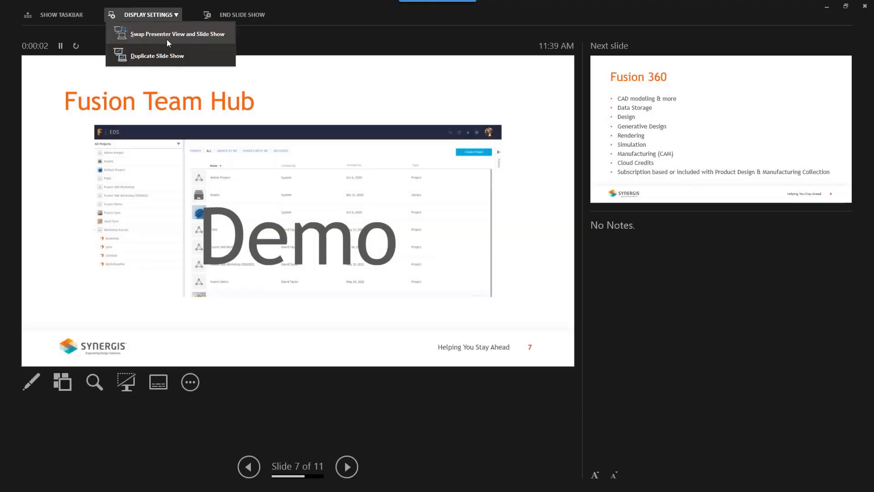
click(167, 40)
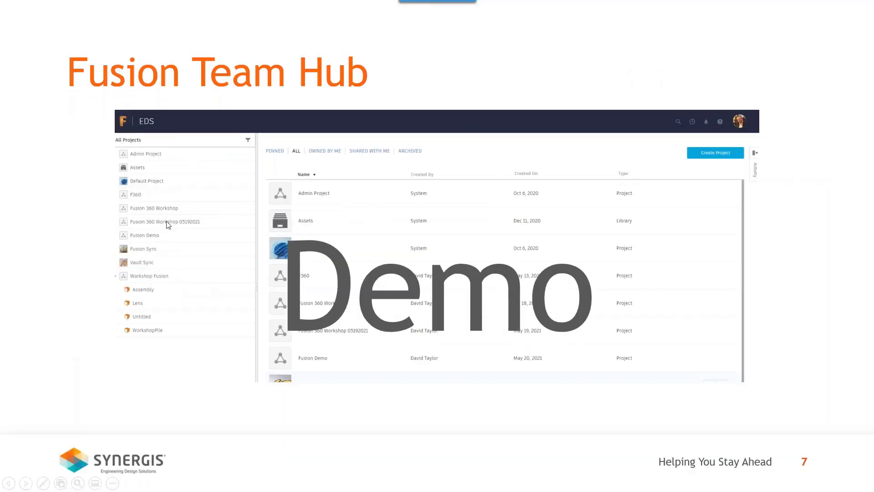
key(Right)
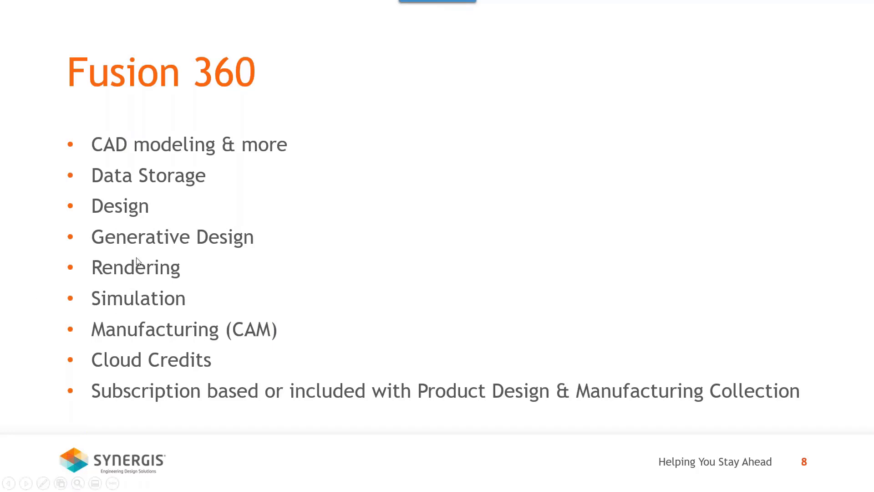